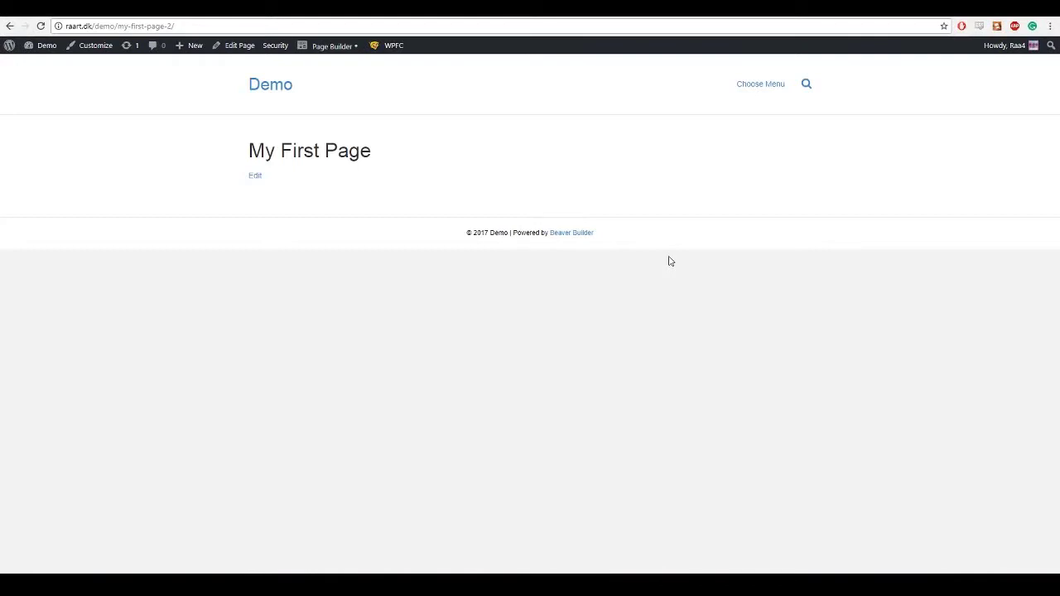
Step: Start editing My First Page in Page Builder with the Blank layout template and add a 1 Column row
{"action": "left_click", "coordinate": [335, 48]}
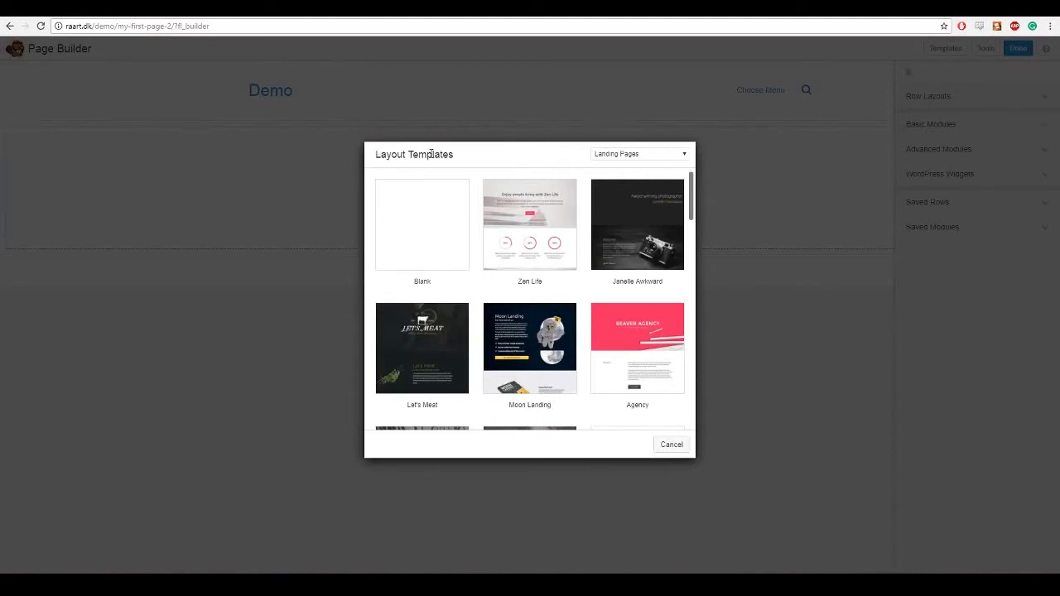
{"action": "left_click", "coordinate": [432, 226]}
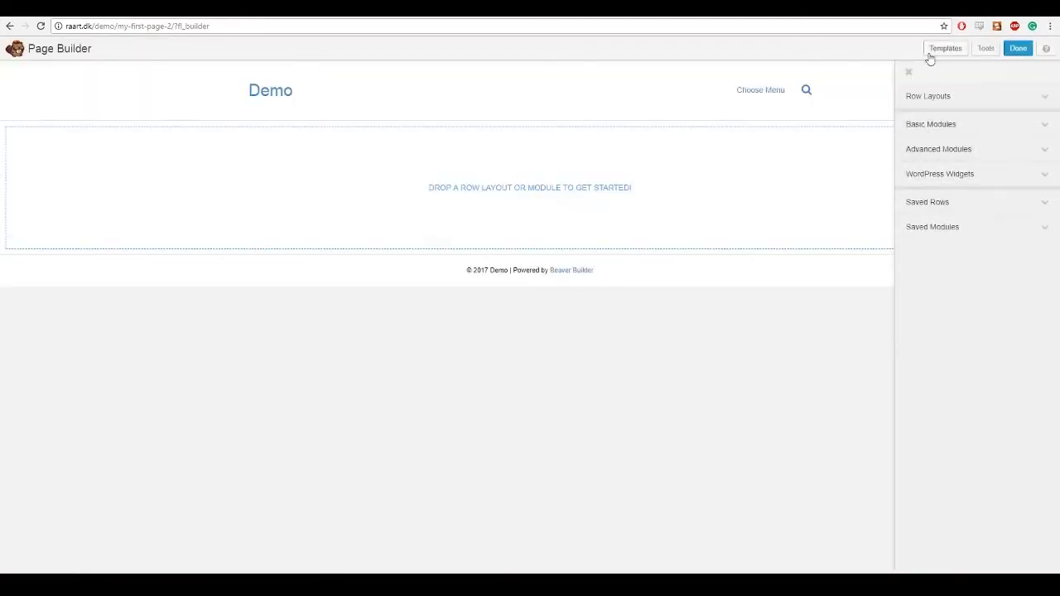
{"action": "left_click", "coordinate": [949, 134]}
{"action": "left_click", "coordinate": [949, 134]}
{"action": "left_click", "coordinate": [949, 134]}
{"action": "left_click", "coordinate": [944, 97]}
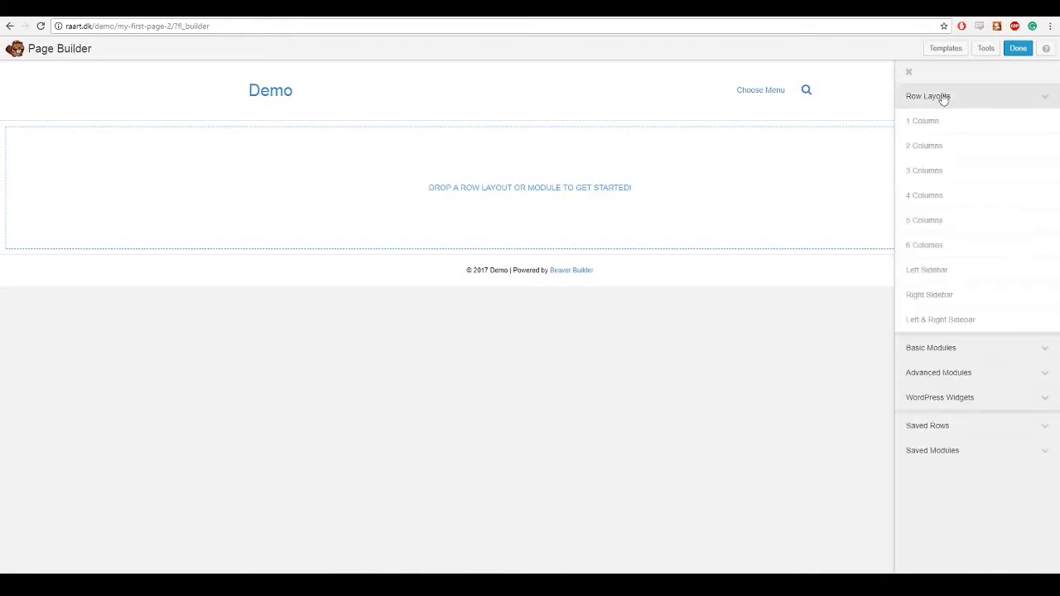
{"action": "left_click_drag", "start_coordinate": [938, 120], "coordinate": [404, 164]}
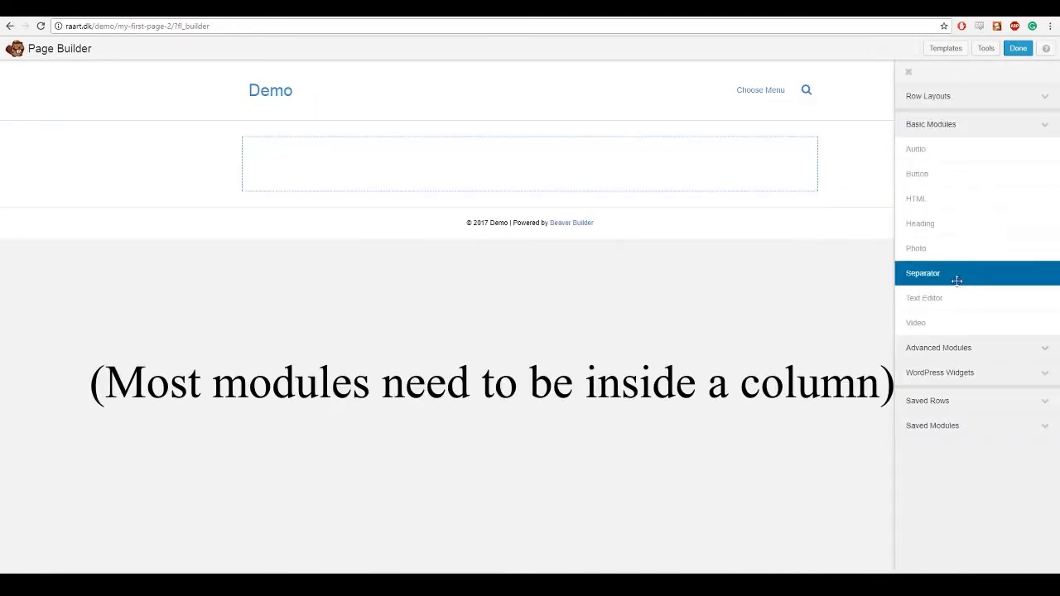
Step: Add a Text Editor module inside the column, fill it with the copied Lorem ipsum paragraphs and save it
{"action": "left_click_drag", "start_coordinate": [939, 298], "coordinate": [430, 189]}
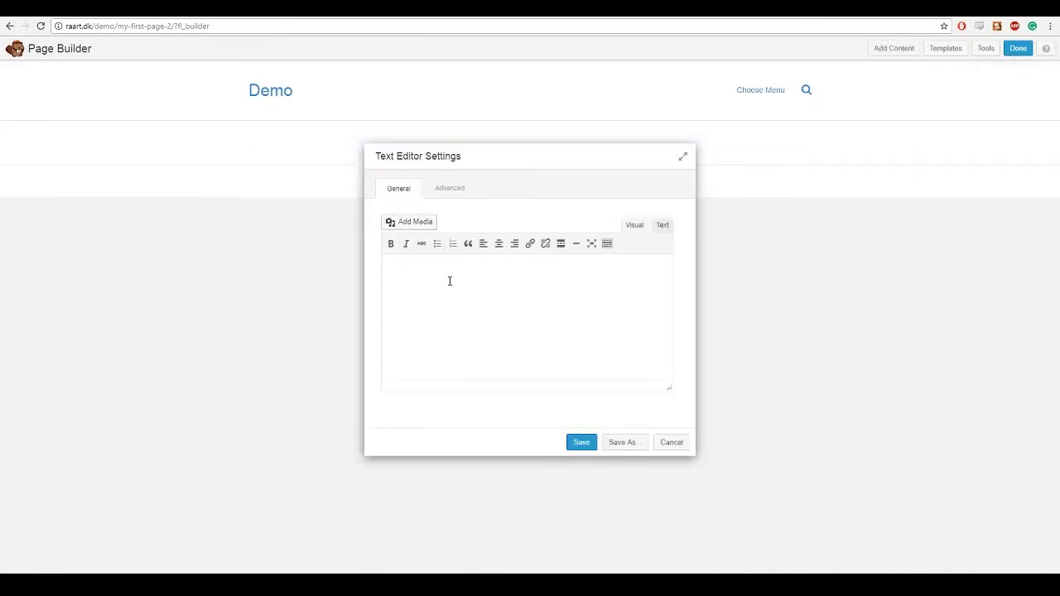
{"action": "left_click", "coordinate": [450, 290]}
{"action": "key", "text": "ctrl+v"}
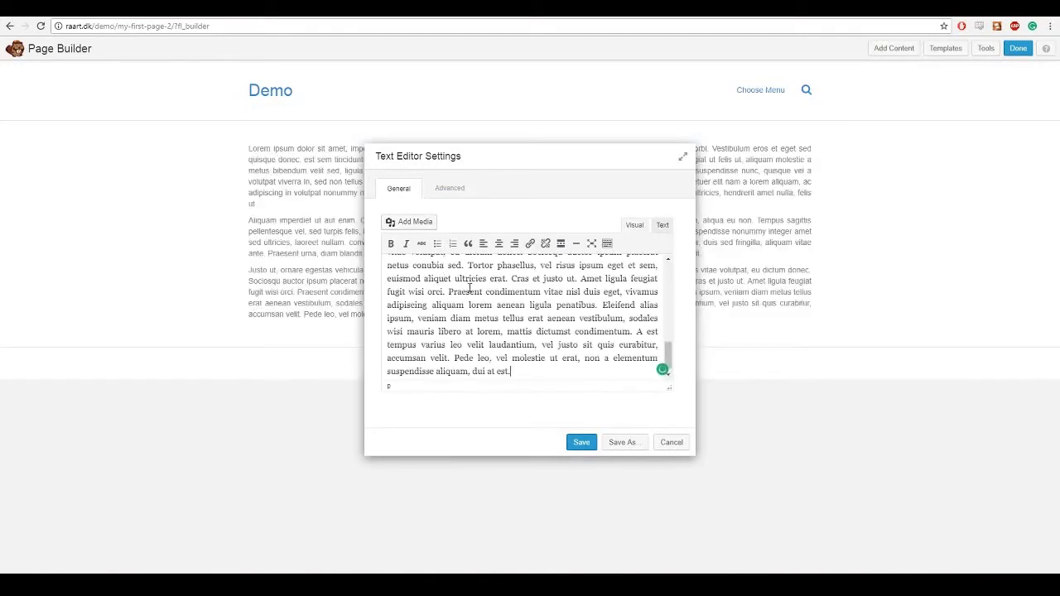
{"action": "left_click", "coordinate": [581, 442]}
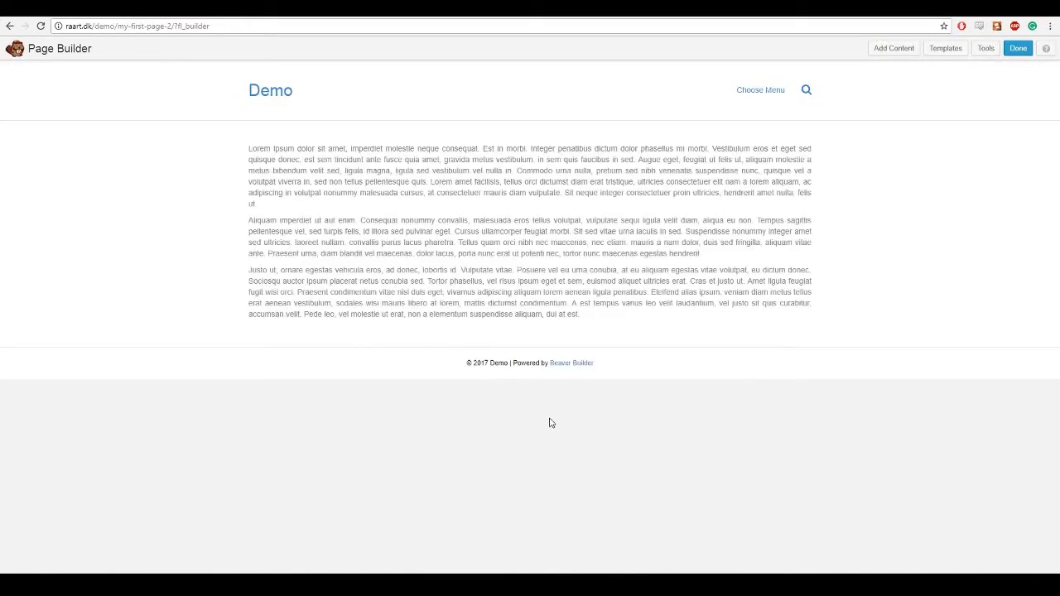
{"action": "mouse_move", "coordinate": [499, 278]}
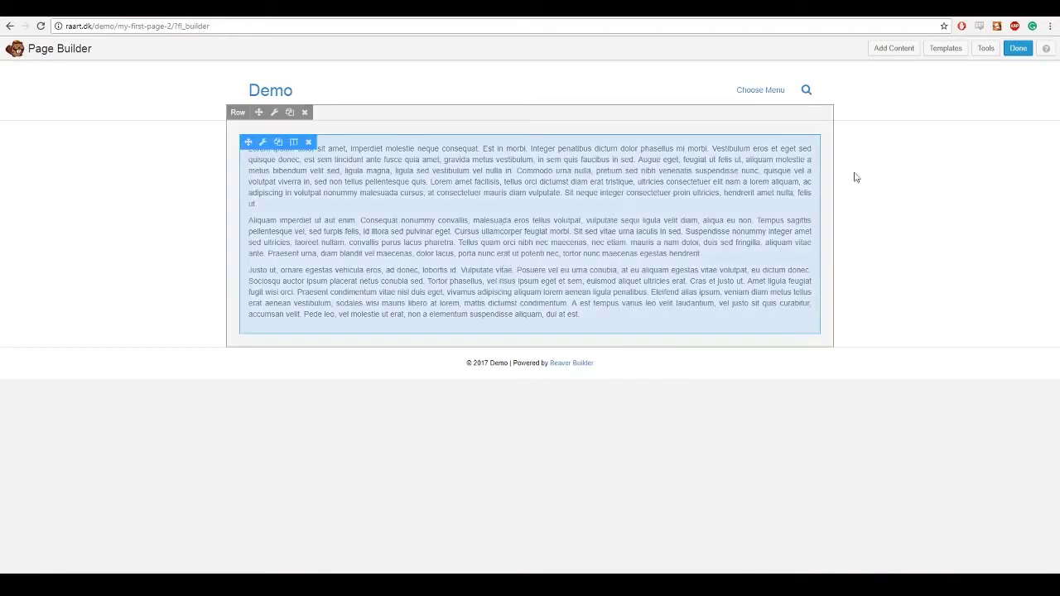
{"action": "left_click_drag", "start_coordinate": [867, 299], "coordinate": [743, 319]}
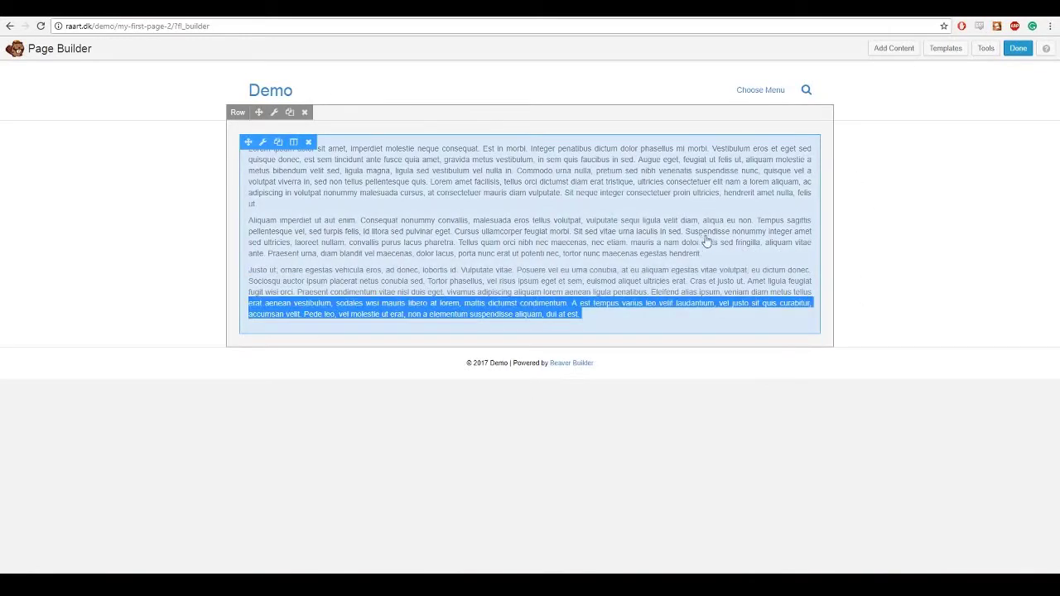
{"action": "left_click", "coordinate": [922, 438]}
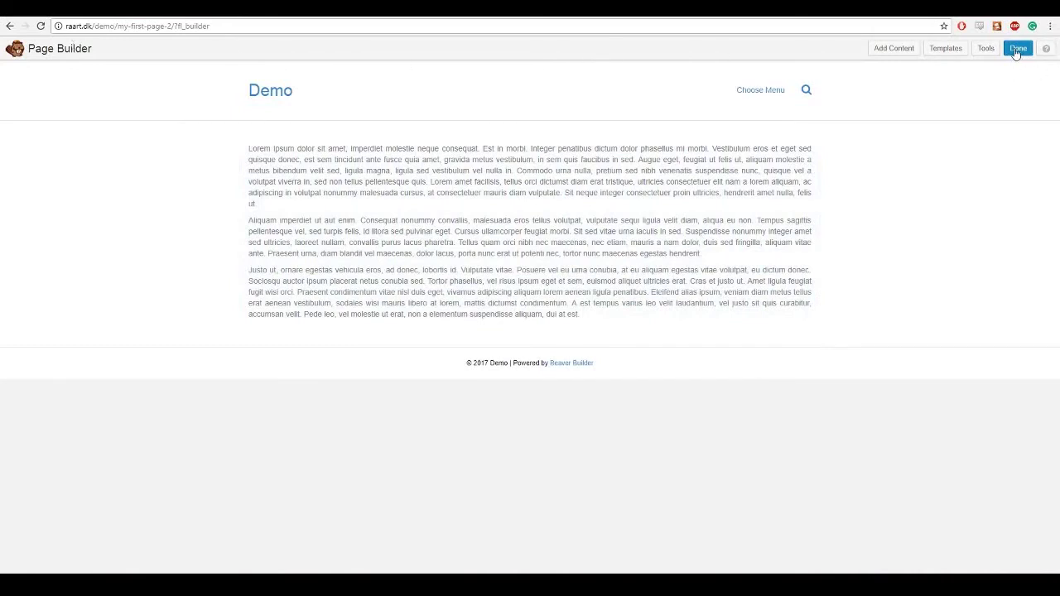
Step: Finish editing in Page Builder and publish the page changes
{"action": "left_click", "coordinate": [893, 48]}
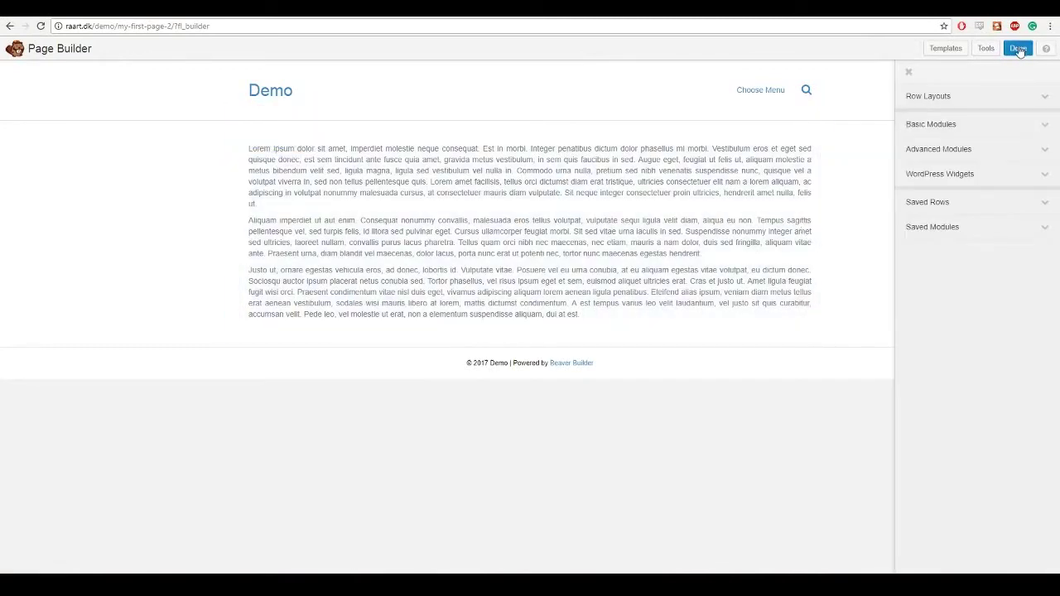
{"action": "left_click", "coordinate": [1016, 49]}
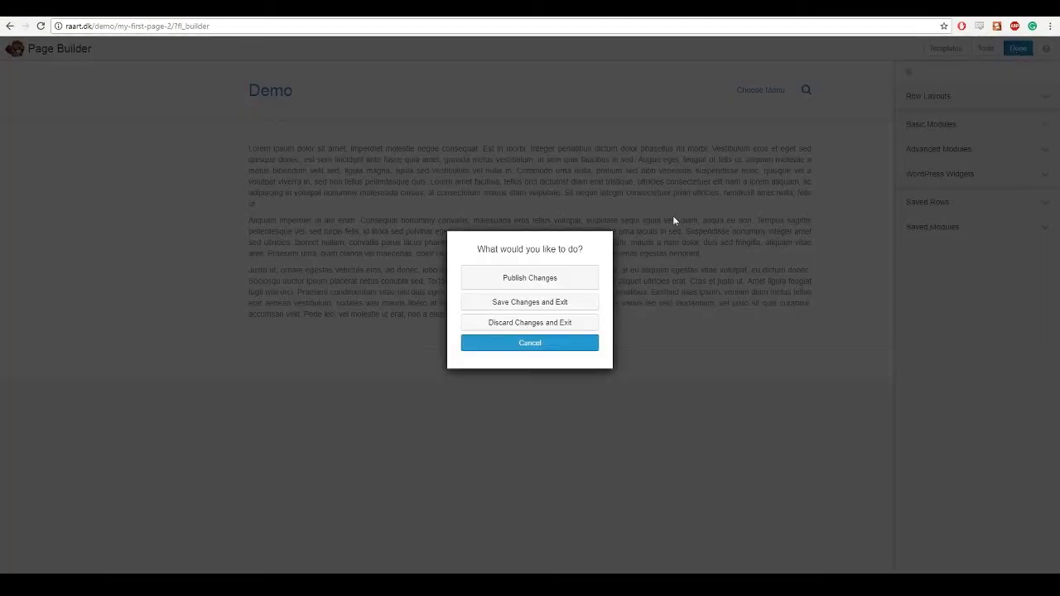
{"action": "left_click", "coordinate": [555, 278]}
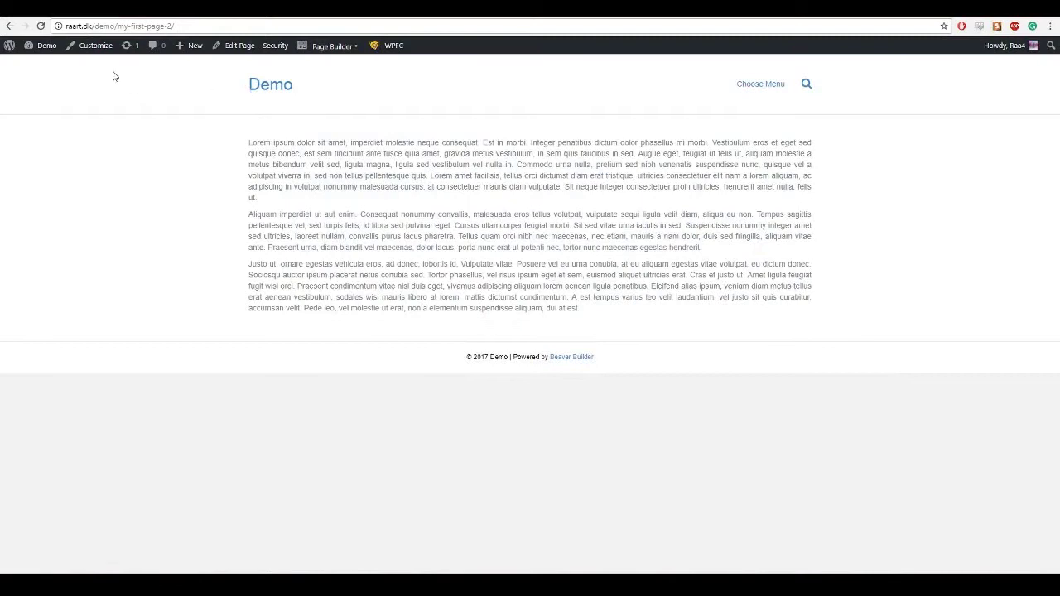
Step: Customize the theme's general background color to gray #919191
{"action": "left_click", "coordinate": [88, 52]}
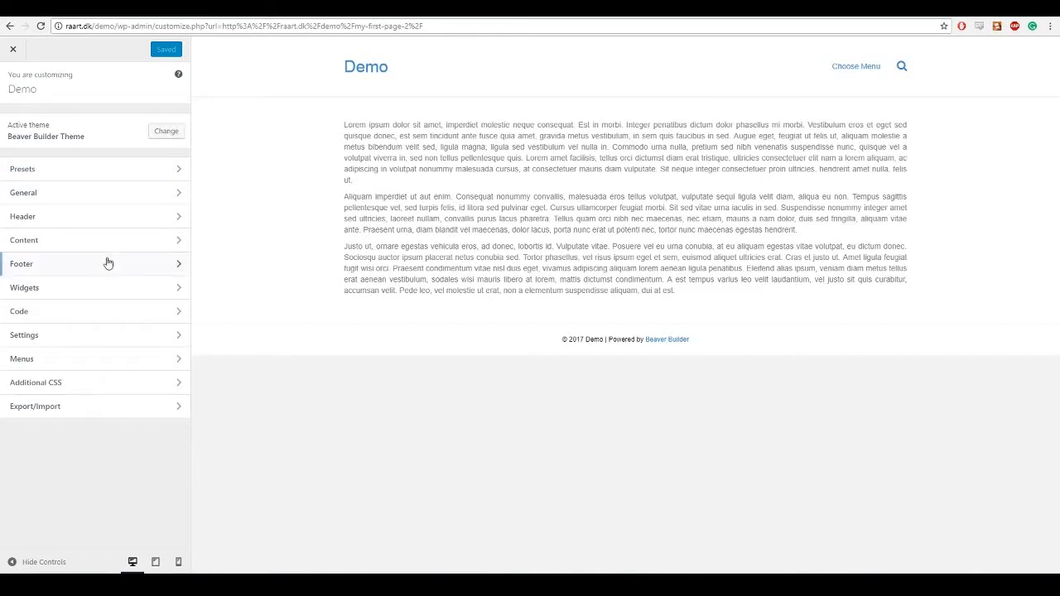
{"action": "left_click", "coordinate": [113, 192]}
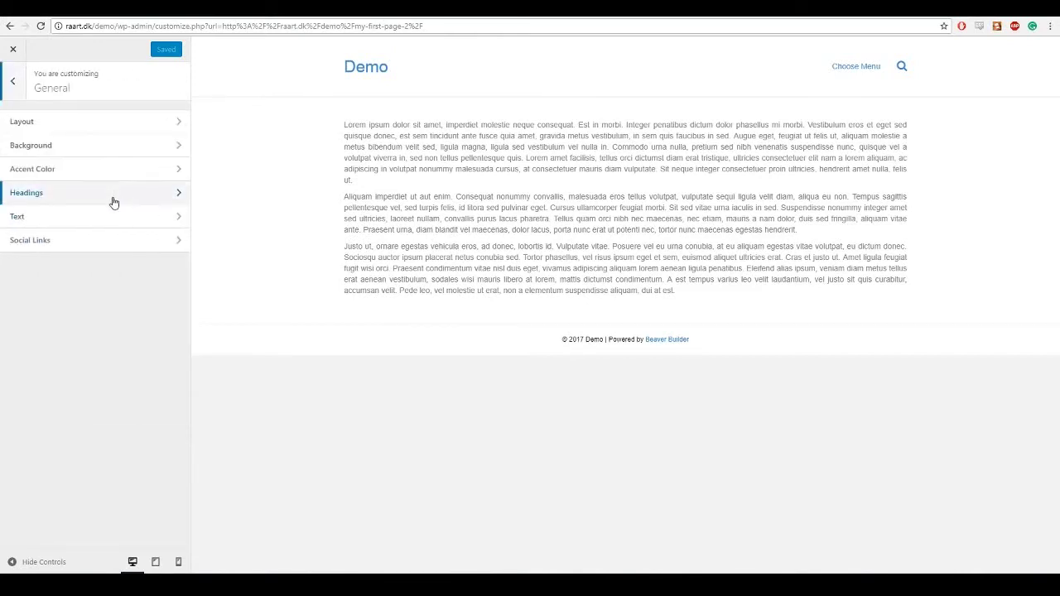
{"action": "left_click", "coordinate": [93, 147]}
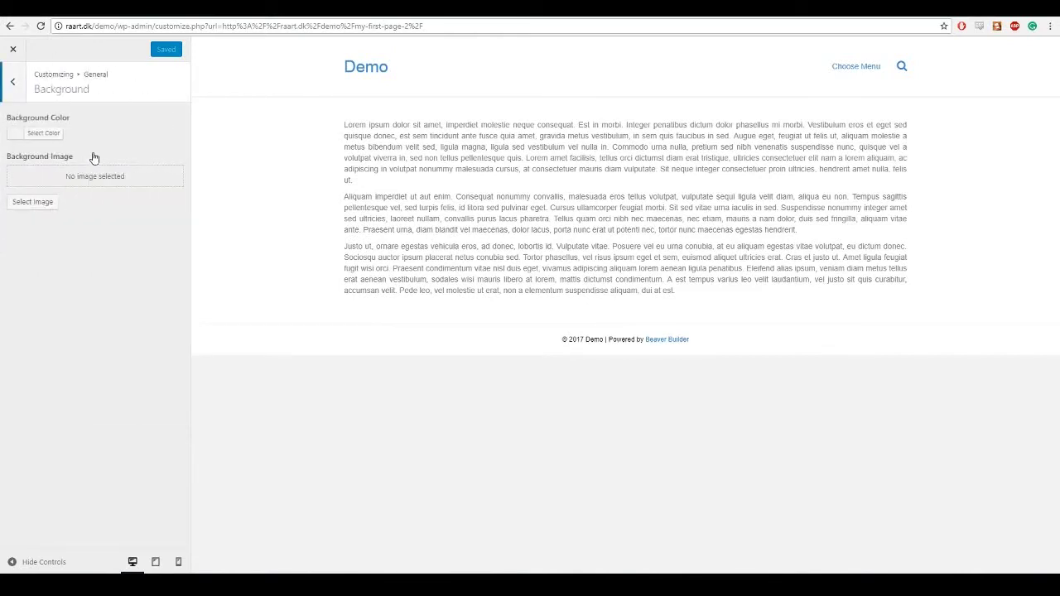
{"action": "left_click", "coordinate": [16, 135]}
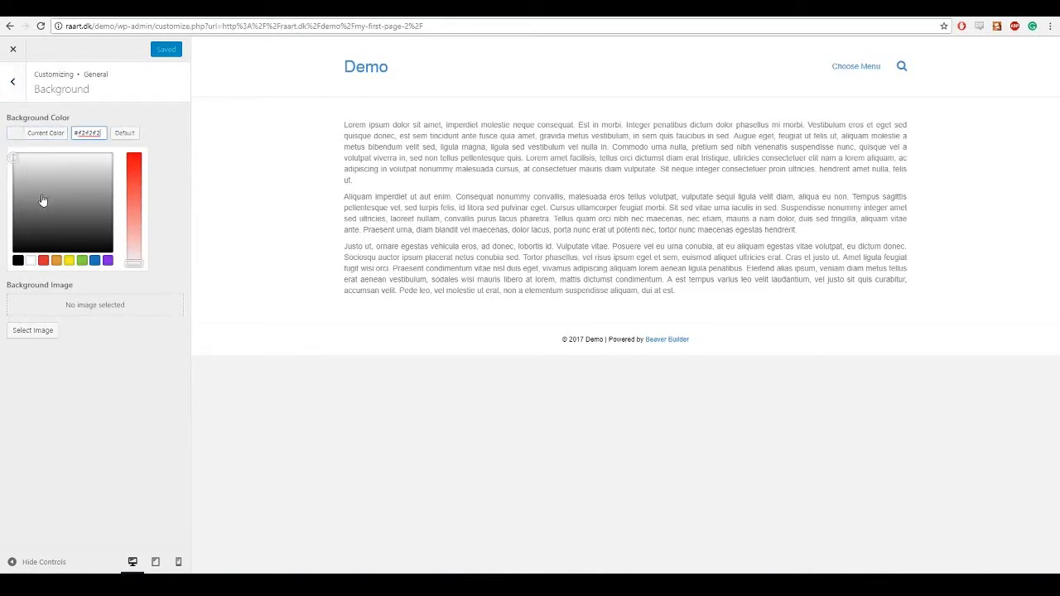
{"action": "left_click_drag", "start_coordinate": [24, 201], "coordinate": [6, 203]}
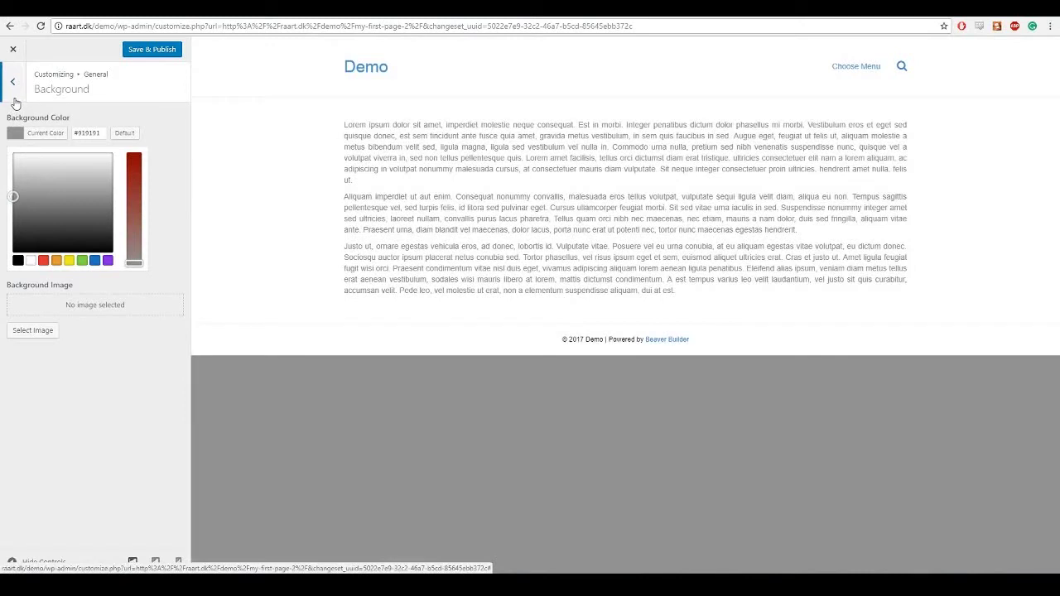
{"action": "left_click", "coordinate": [13, 95]}
{"action": "left_click", "coordinate": [13, 94]}
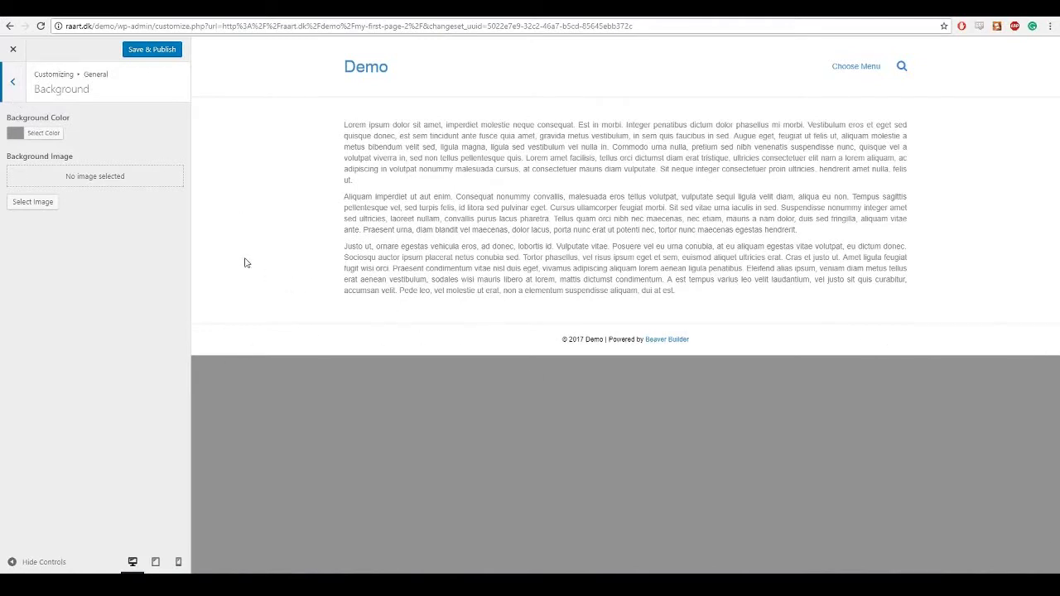
{"action": "left_click", "coordinate": [12, 83]}
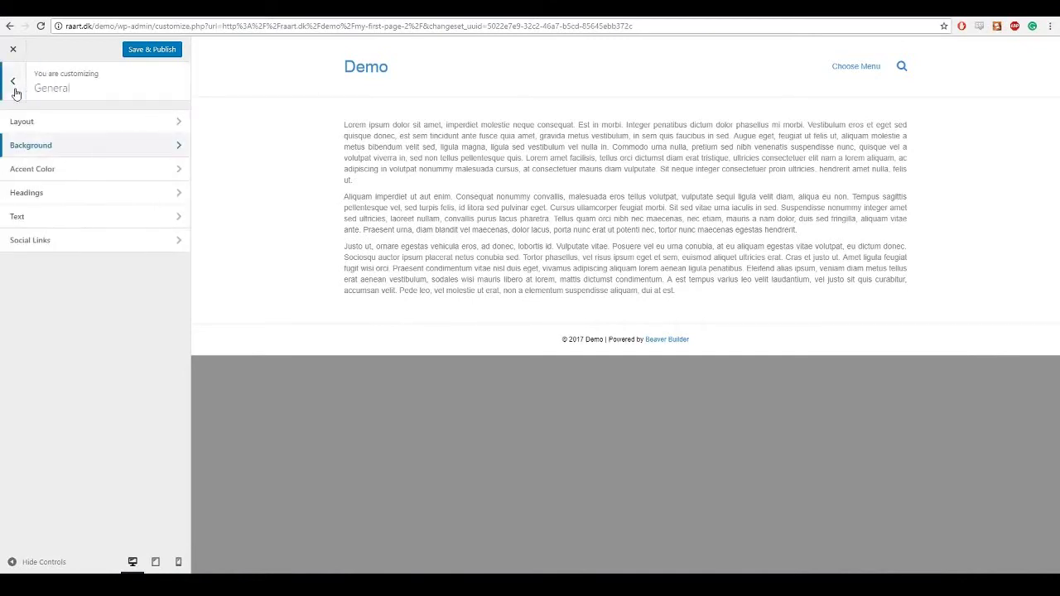
{"action": "left_click", "coordinate": [13, 83]}
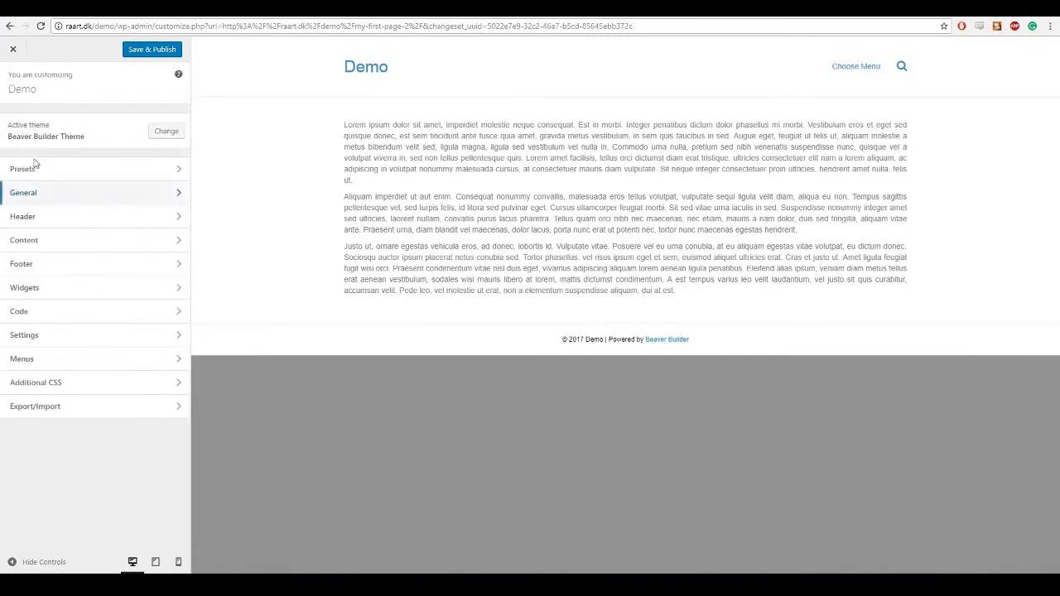
Step: Set the content background color to dark reddish brown #844646
{"action": "left_click", "coordinate": [41, 251]}
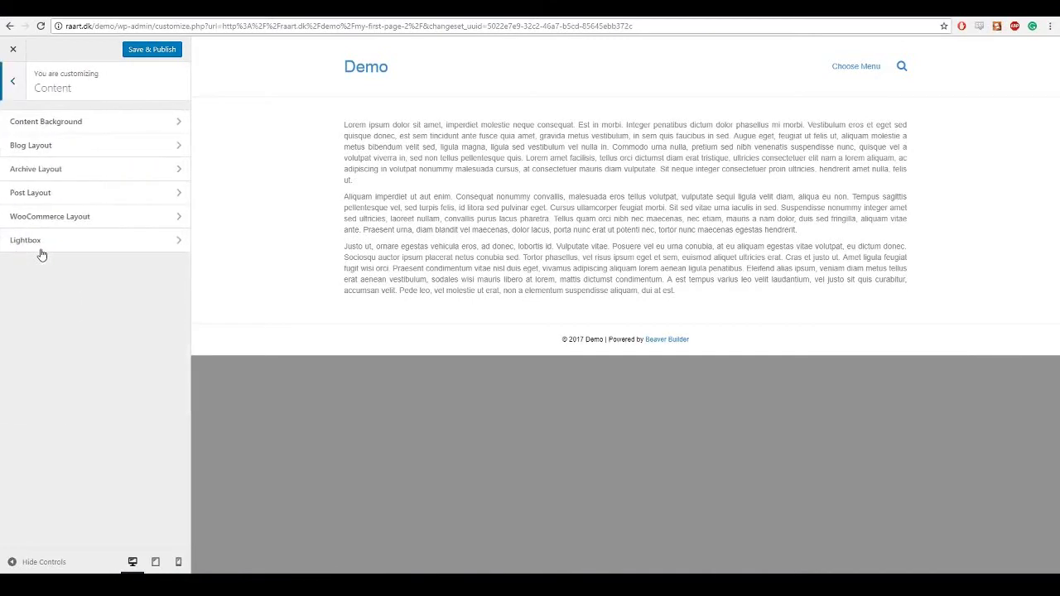
{"action": "left_click", "coordinate": [46, 124]}
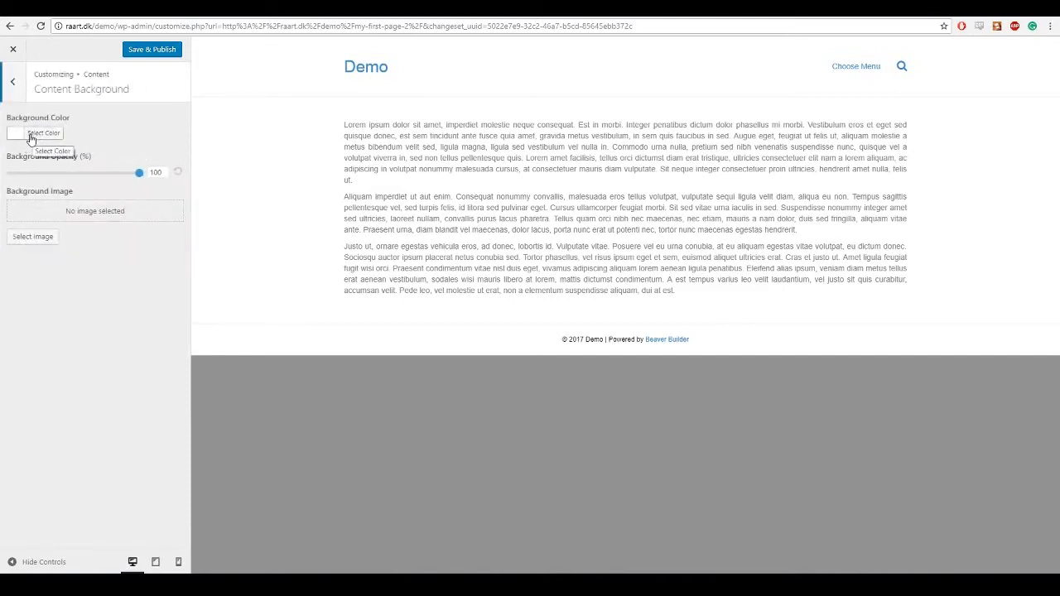
{"action": "left_click", "coordinate": [33, 135]}
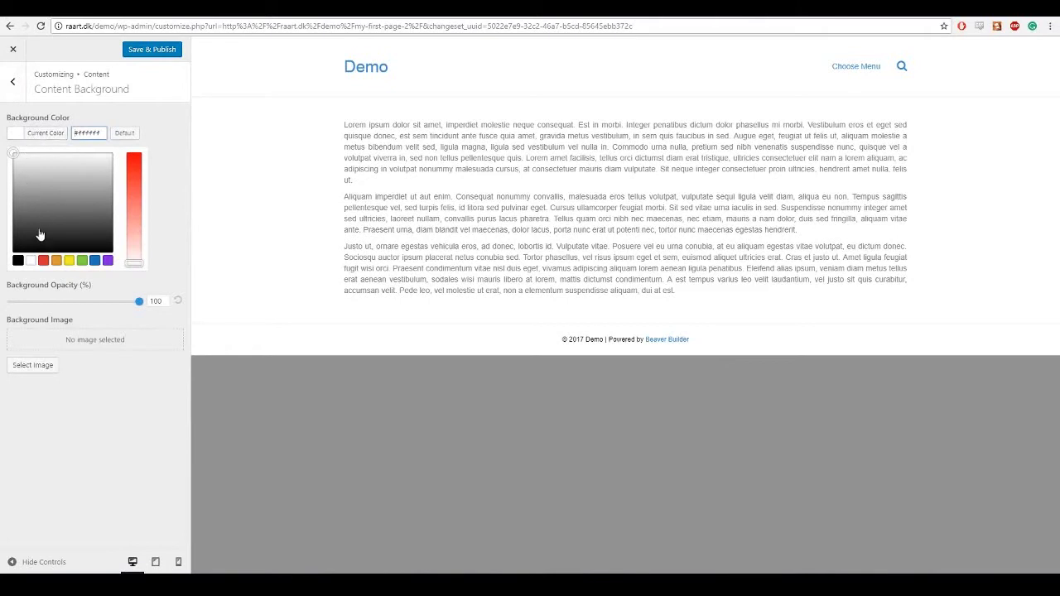
{"action": "left_click", "coordinate": [133, 213]}
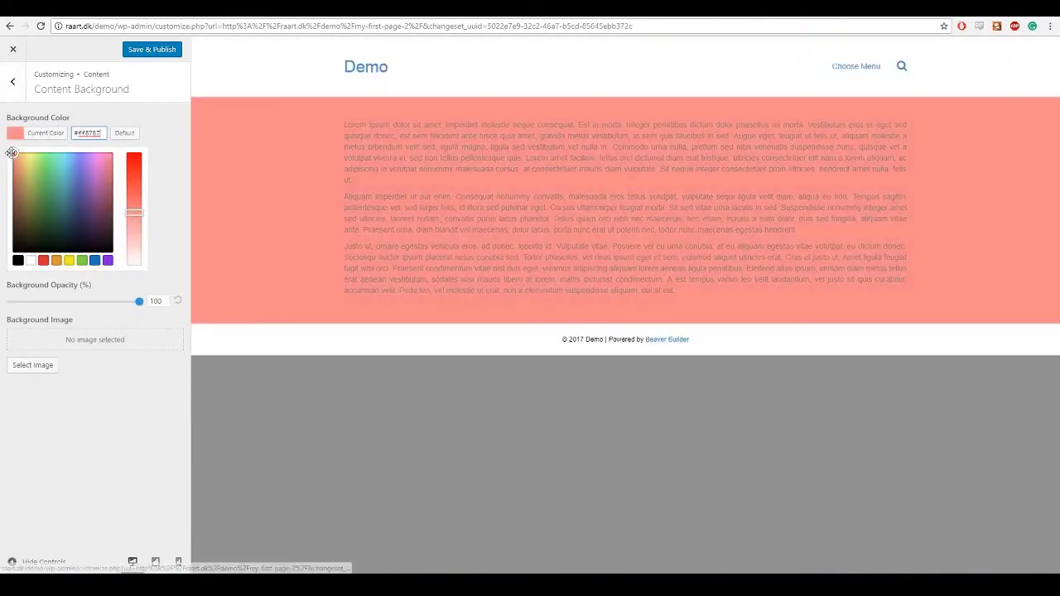
{"action": "left_click", "coordinate": [12, 201]}
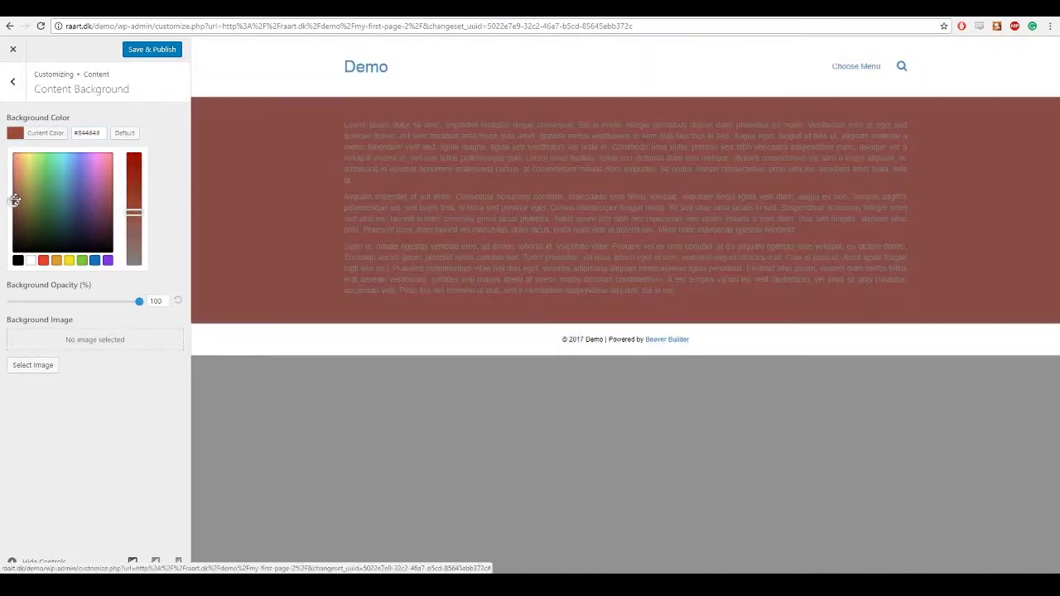
{"action": "left_click", "coordinate": [17, 198]}
Step: Lower the content background opacity to 0% and publish the theme customizations
{"action": "left_click_drag", "start_coordinate": [138, 302], "coordinate": [2, 306]}
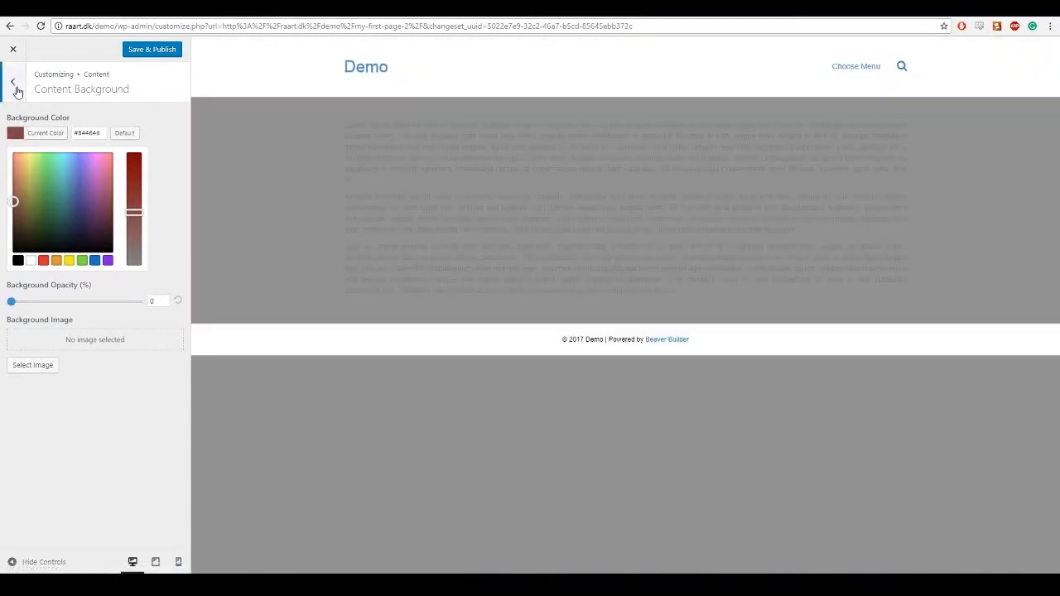
{"action": "left_click", "coordinate": [15, 85]}
{"action": "left_click", "coordinate": [16, 88]}
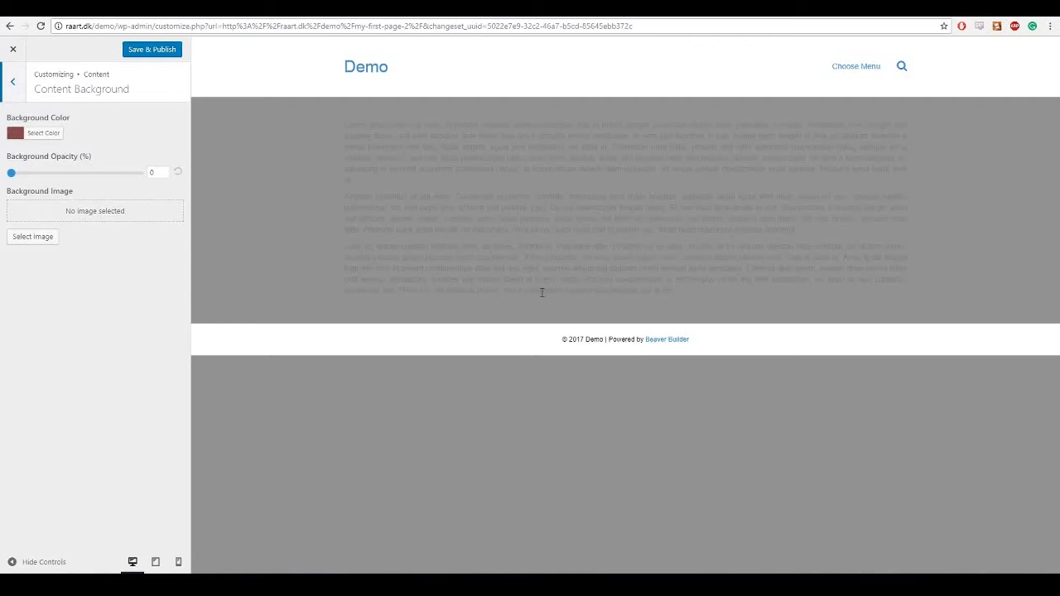
{"action": "left_click", "coordinate": [140, 53]}
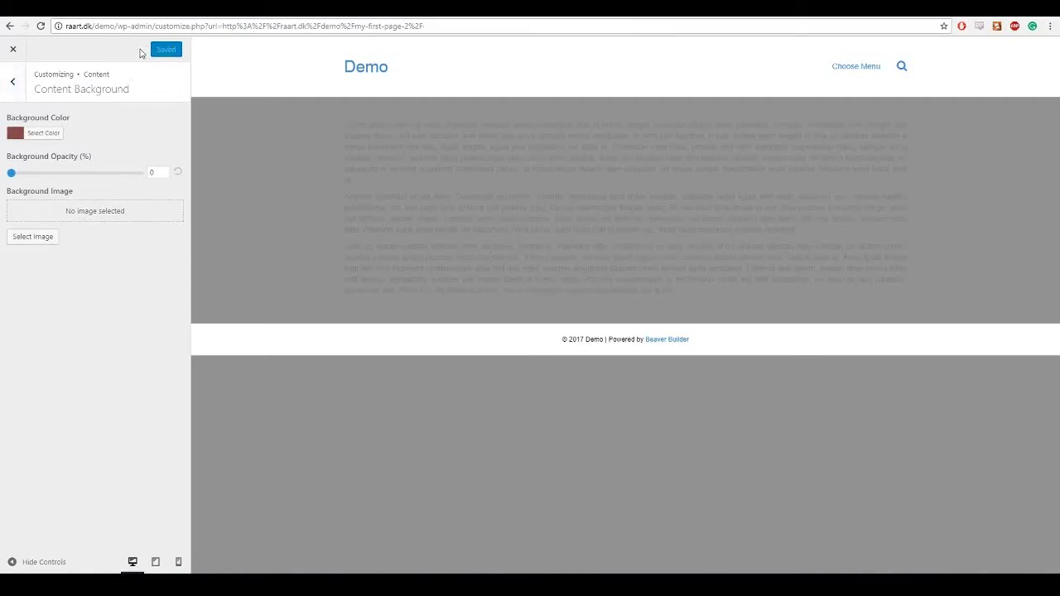
{"action": "left_click", "coordinate": [12, 48]}
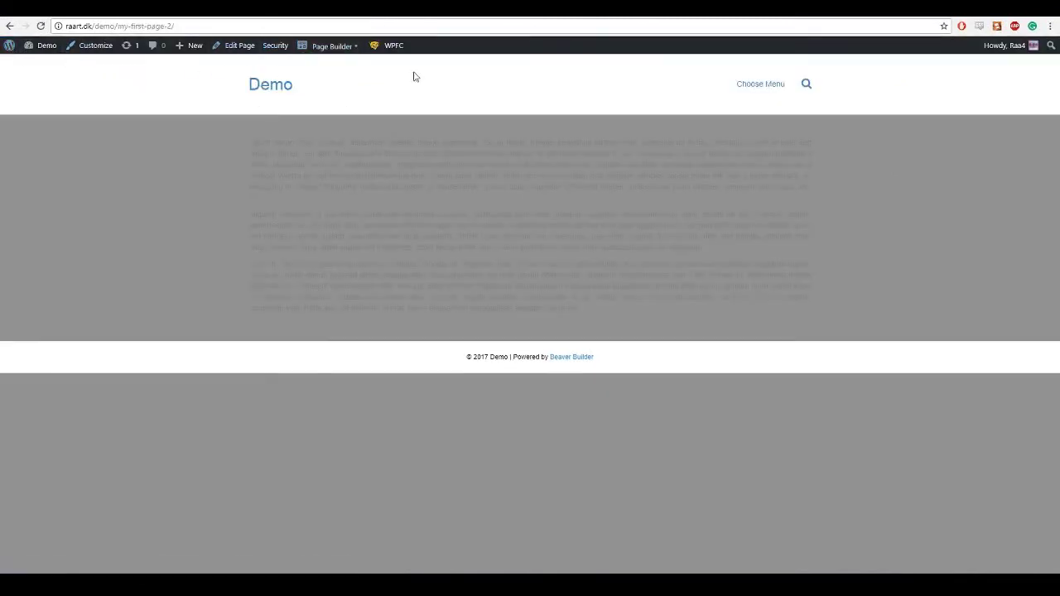
Step: Reopen the page in Page Builder and set the text row's background type to Color
{"action": "left_click", "coordinate": [332, 49]}
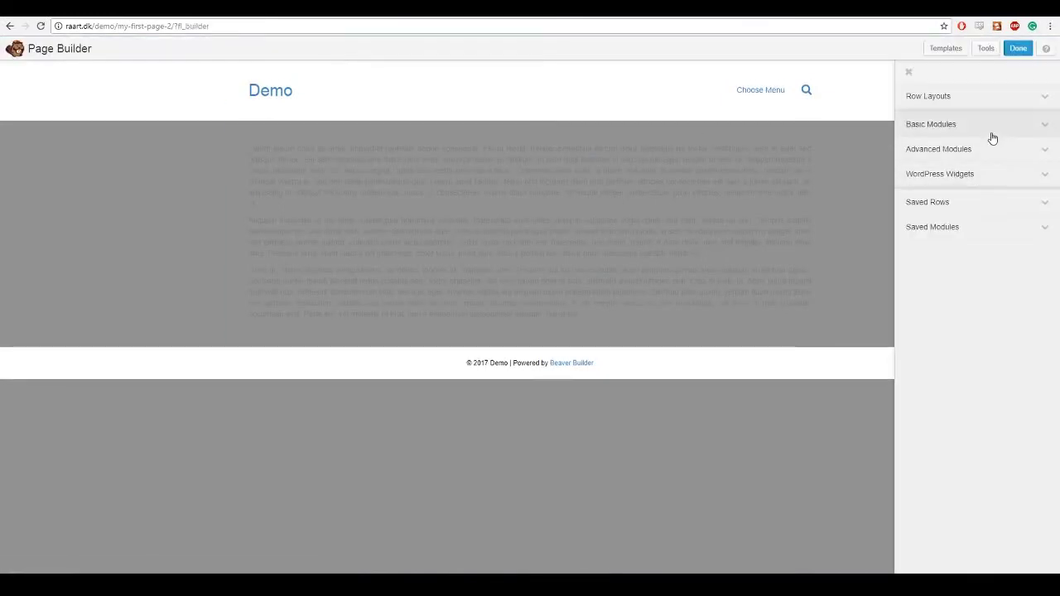
{"action": "mouse_move", "coordinate": [333, 199]}
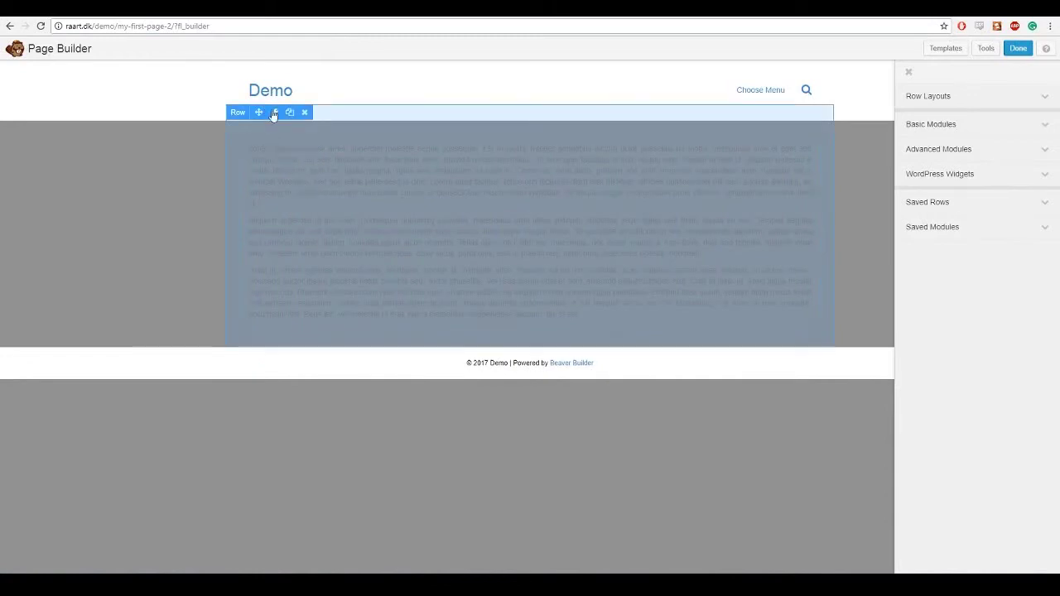
{"action": "mouse_move", "coordinate": [717, 307]}
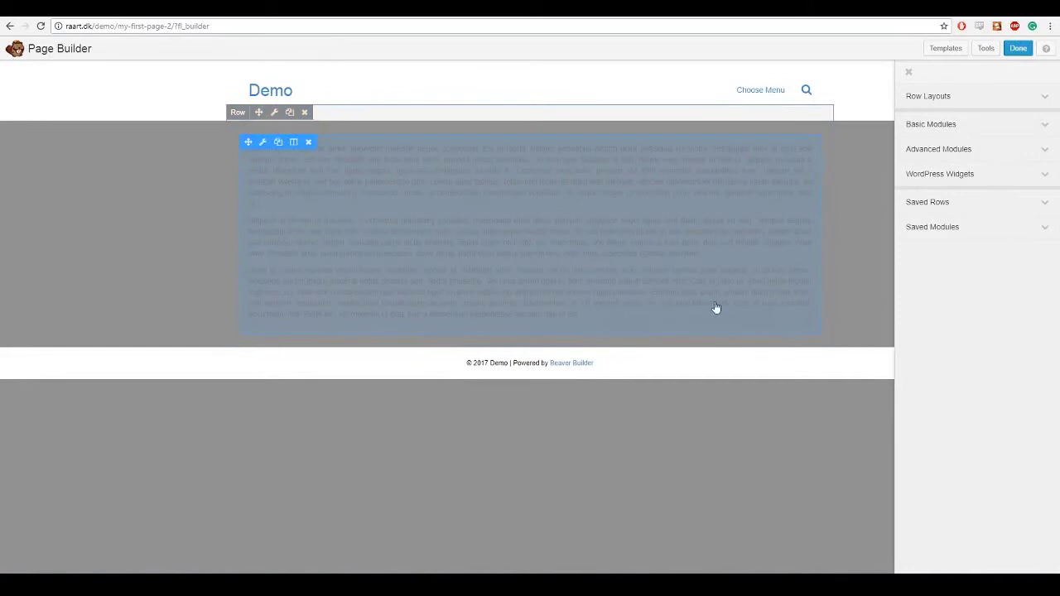
{"action": "left_click", "coordinate": [275, 112]}
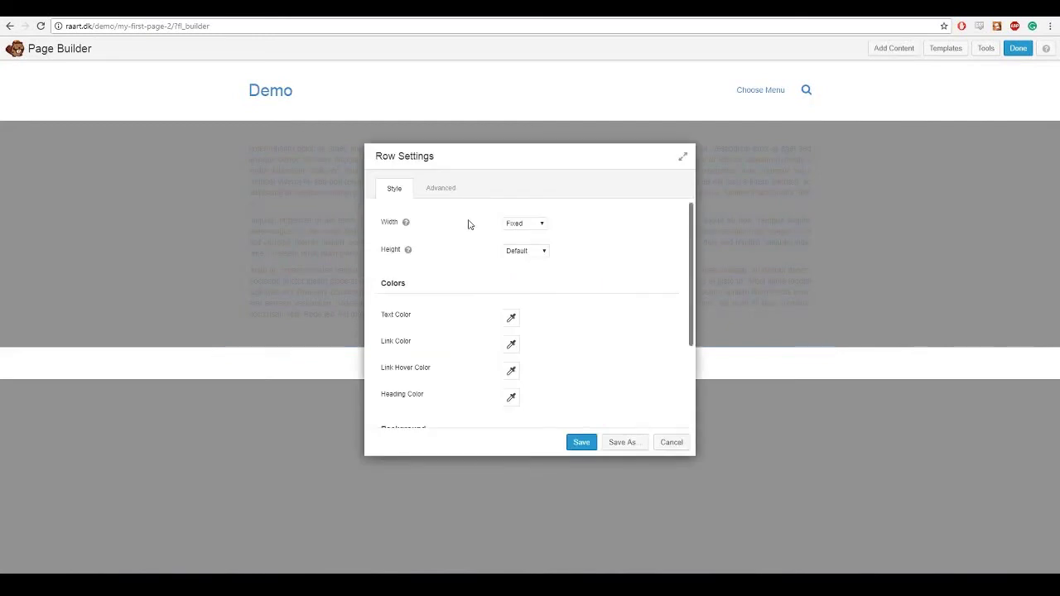
{"action": "scroll", "coordinate": [467, 224], "scroll_direction": "down", "scroll_amount": 3}
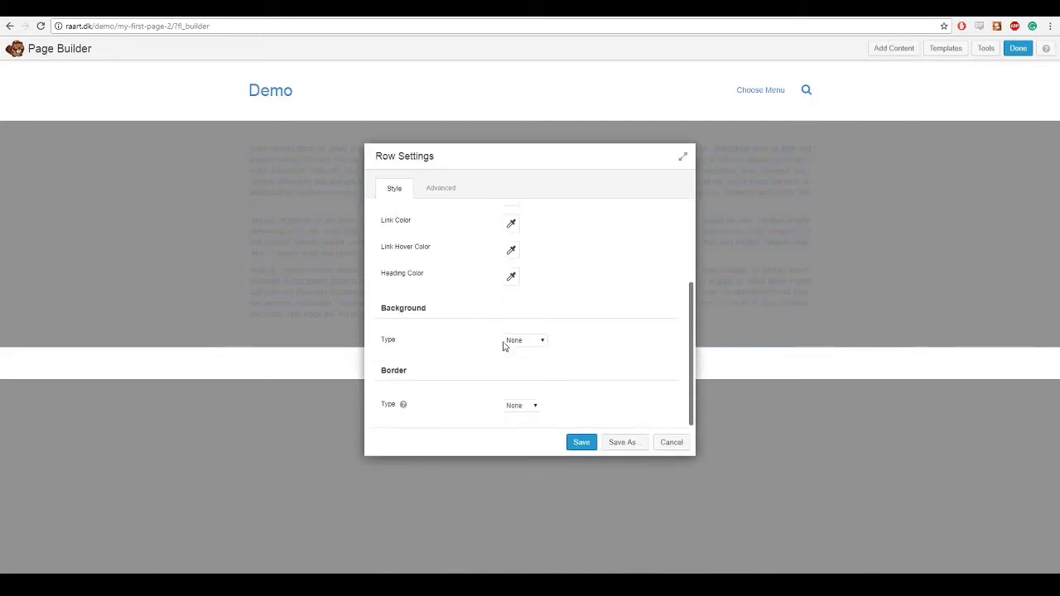
{"action": "left_click", "coordinate": [522, 342]}
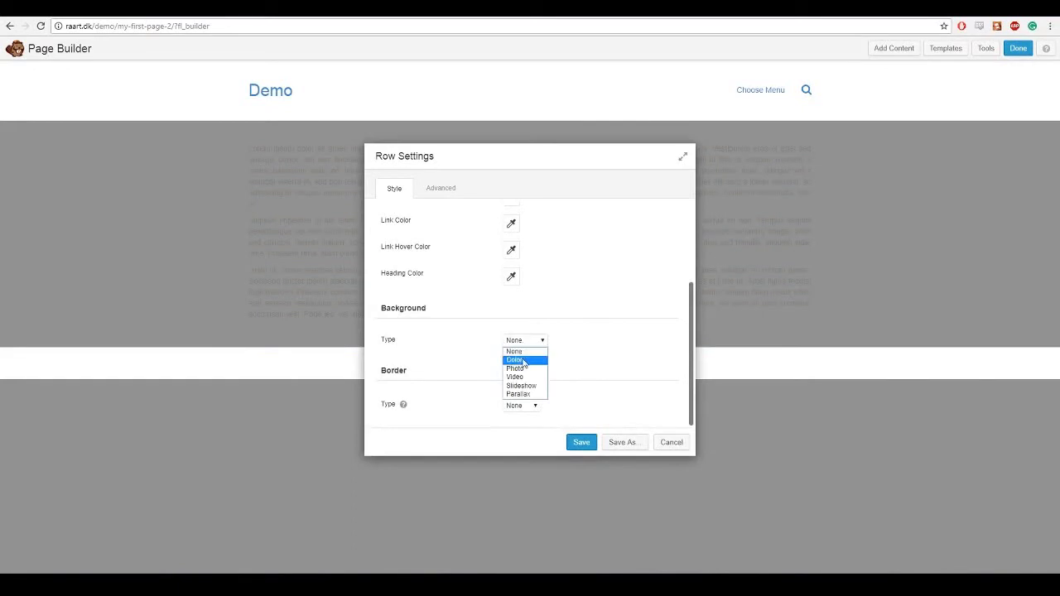
{"action": "left_click", "coordinate": [524, 361]}
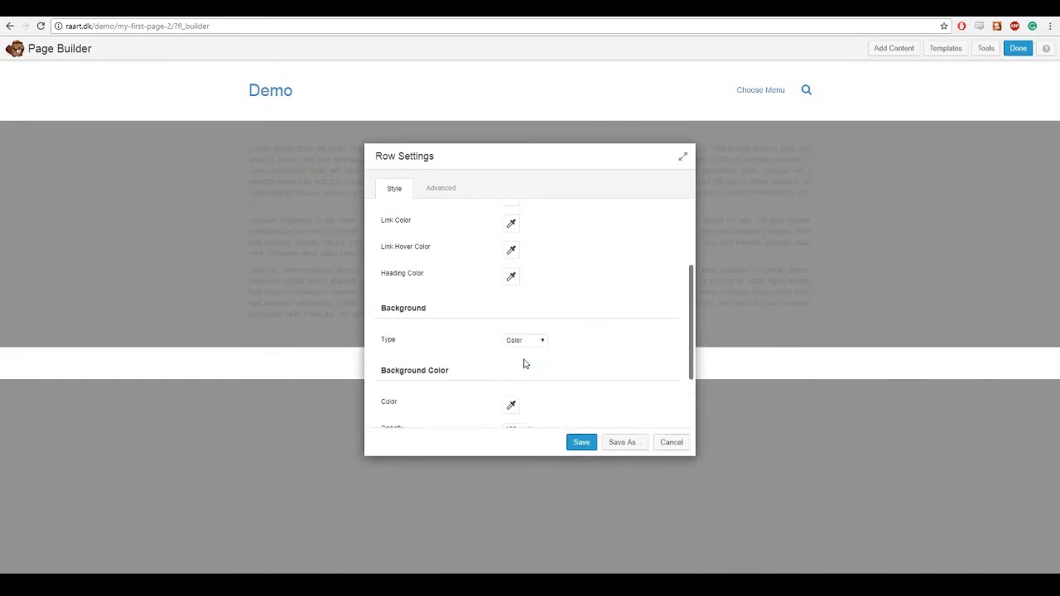
{"action": "scroll", "coordinate": [523, 362], "scroll_direction": "down", "scroll_amount": 1}
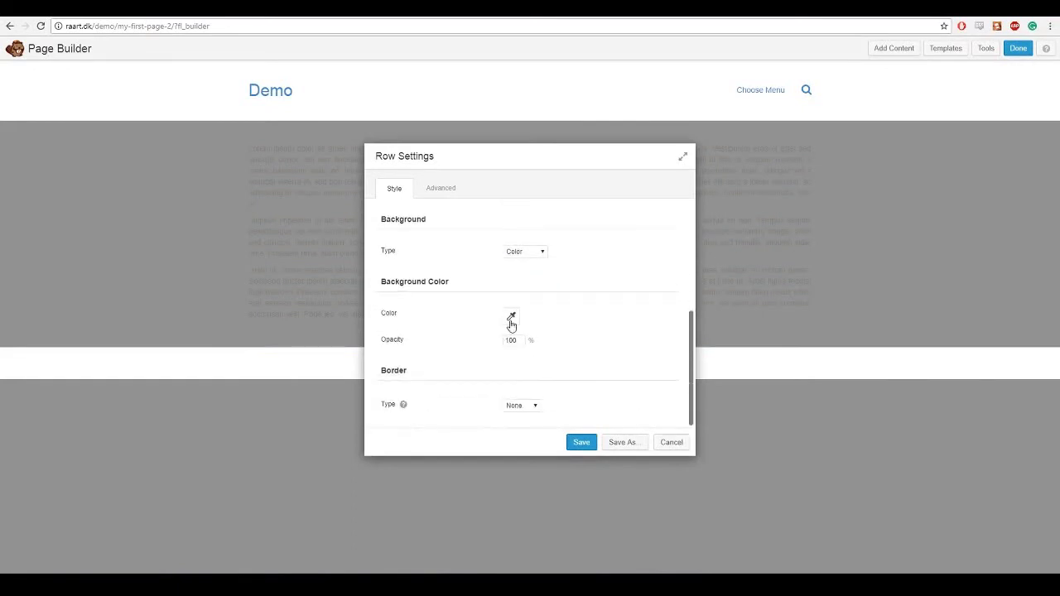
Step: Set the text row's background color to white, save the row settings and publish the page changes
{"action": "left_click", "coordinate": [511, 318]}
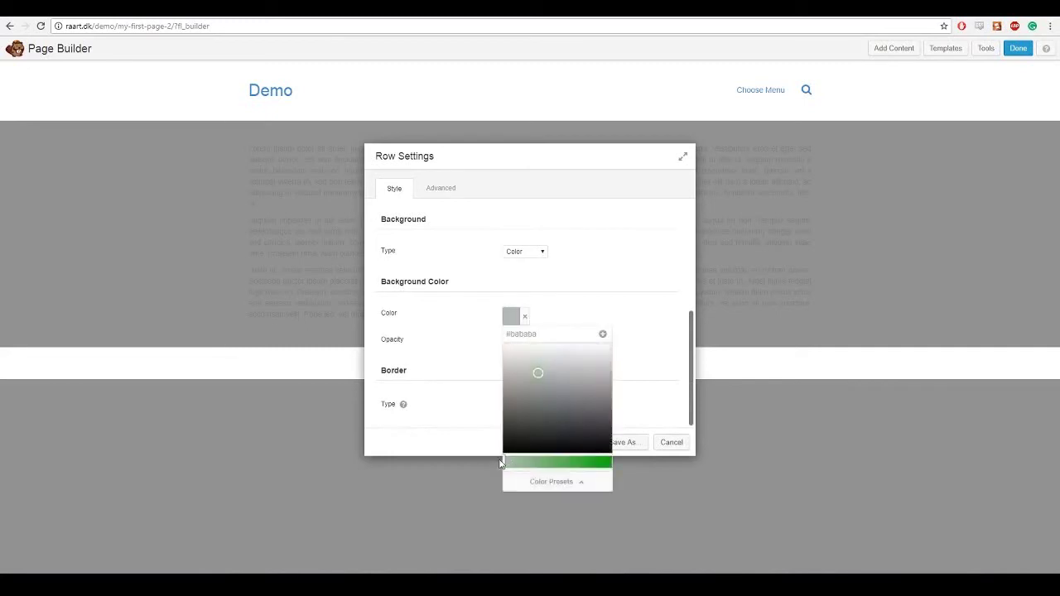
{"action": "left_click", "coordinate": [501, 463]}
{"action": "left_click_drag", "start_coordinate": [511, 367], "coordinate": [489, 329]}
{"action": "left_click", "coordinate": [569, 302]}
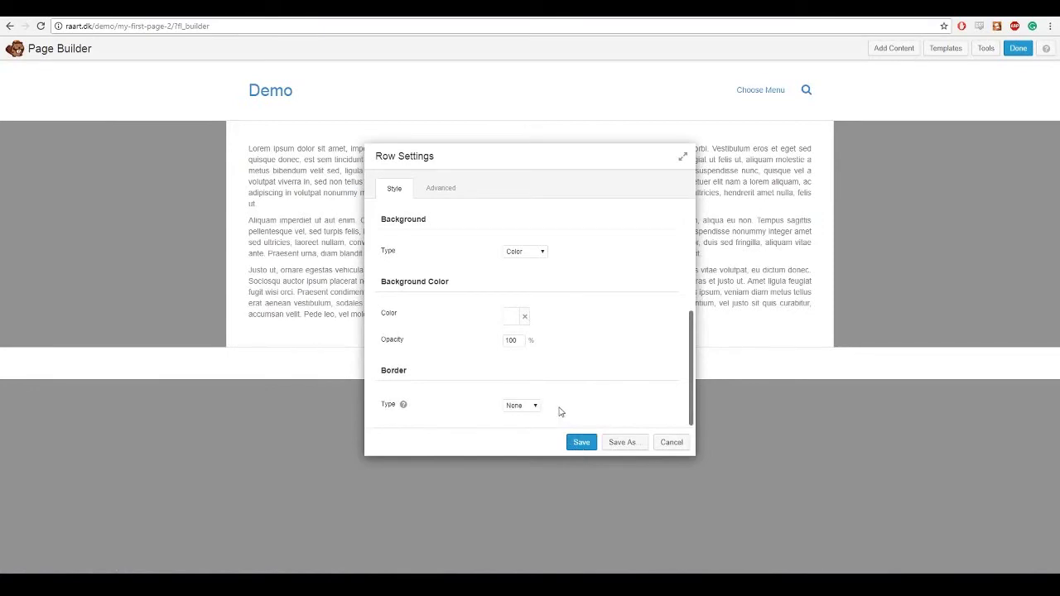
{"action": "left_click", "coordinate": [581, 443]}
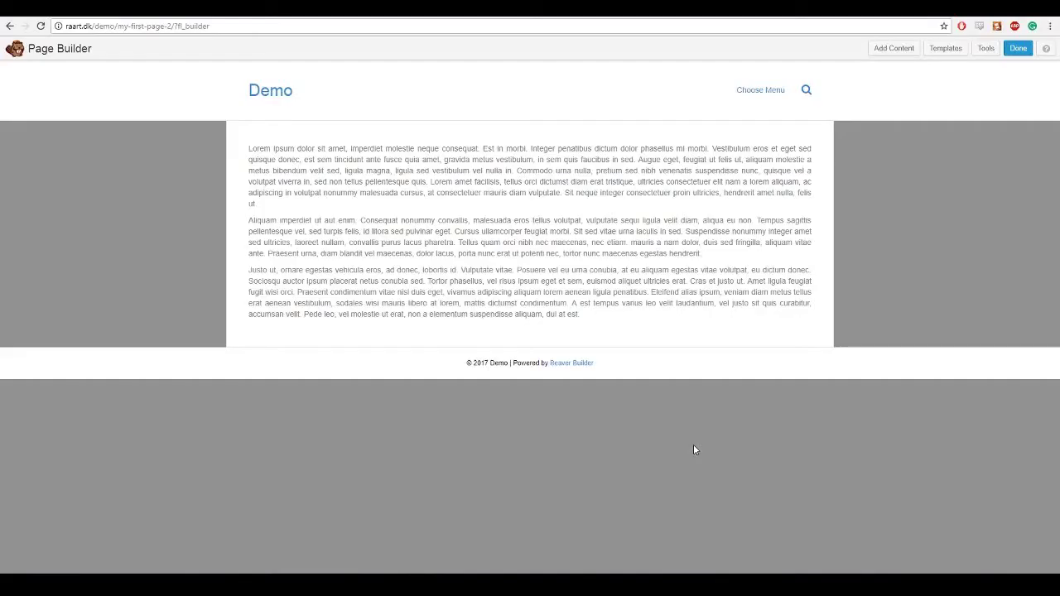
{"action": "left_click", "coordinate": [1017, 49]}
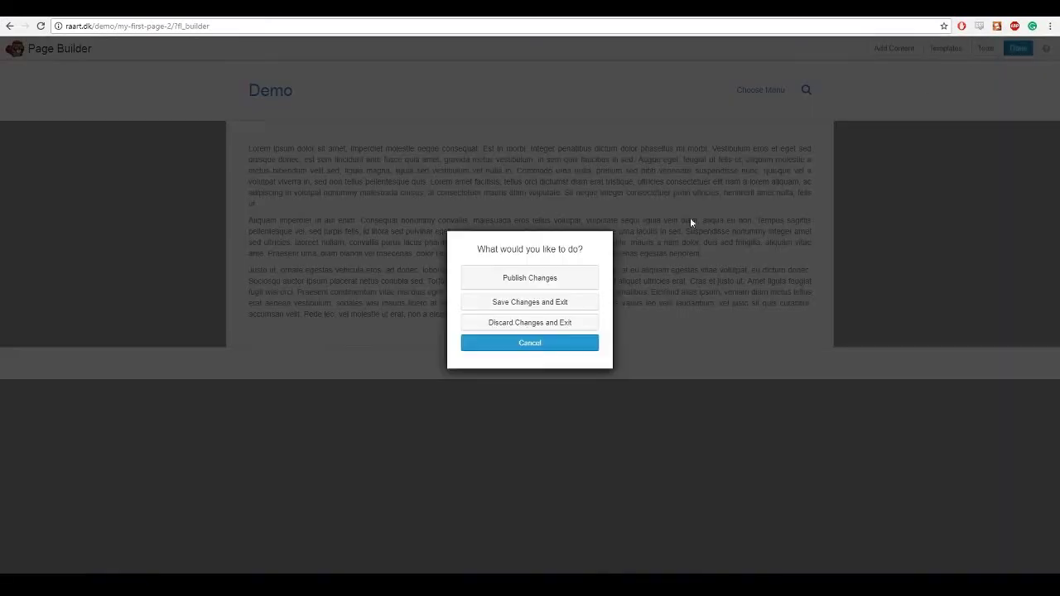
{"action": "left_click", "coordinate": [571, 288]}
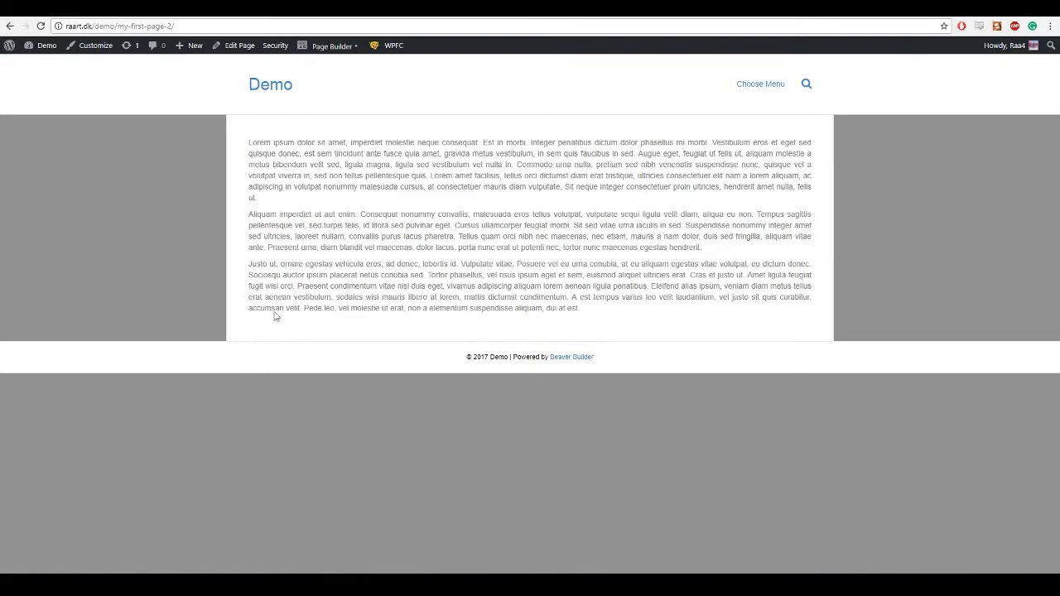
Step: Customize the theme's header by setting its layout to None and the fixed header to Disabled
{"action": "left_click", "coordinate": [101, 51]}
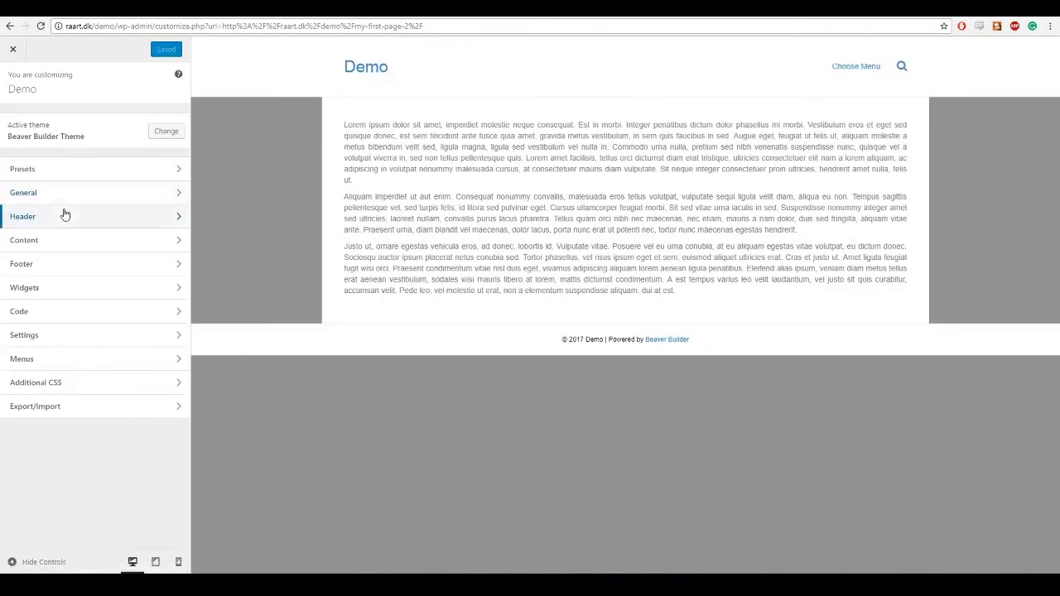
{"action": "left_click", "coordinate": [65, 215]}
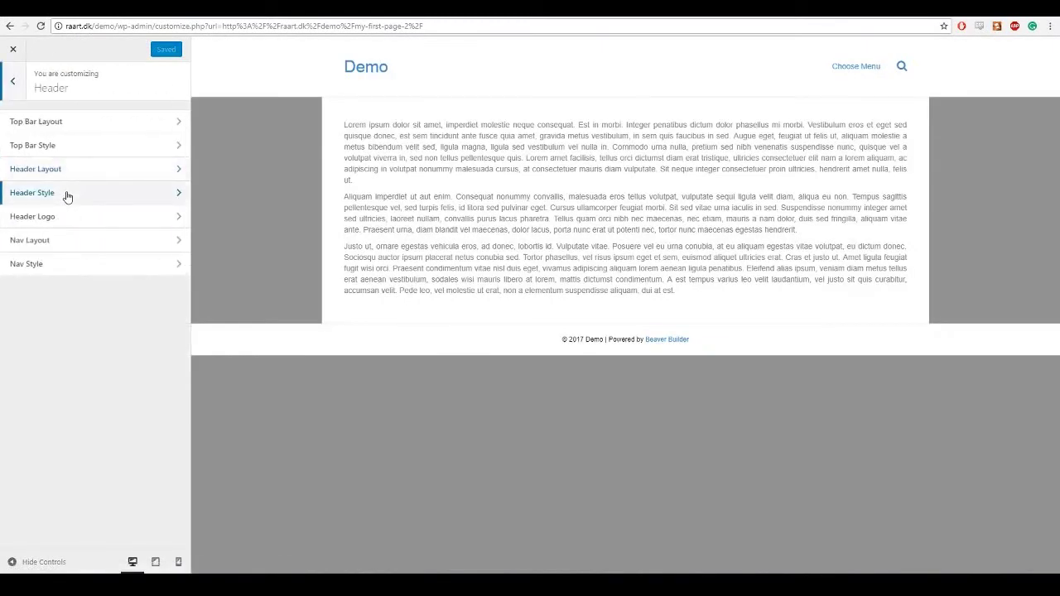
{"action": "left_click", "coordinate": [67, 190]}
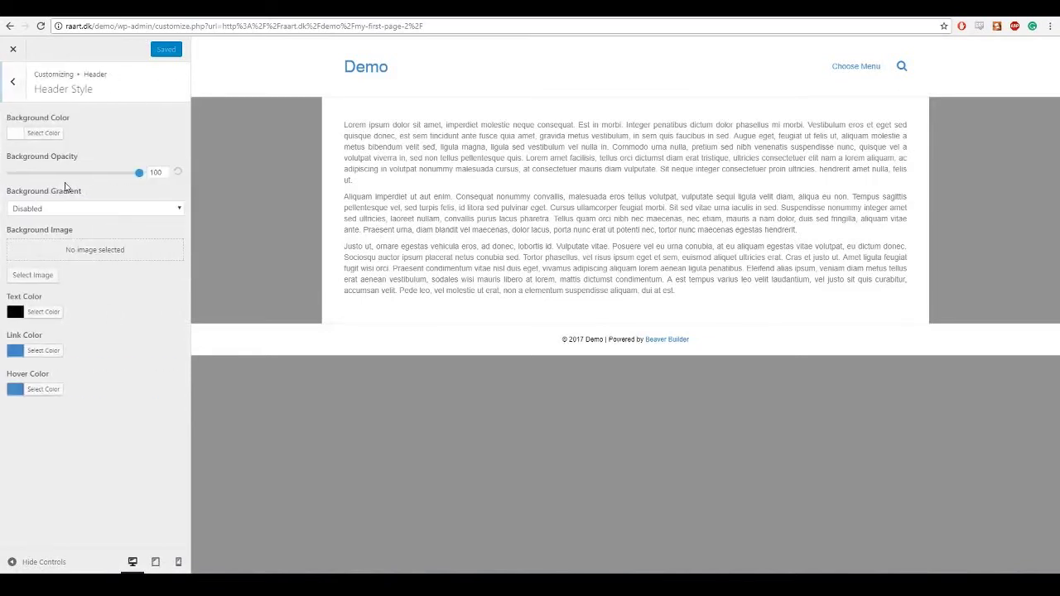
{"action": "left_click", "coordinate": [12, 96]}
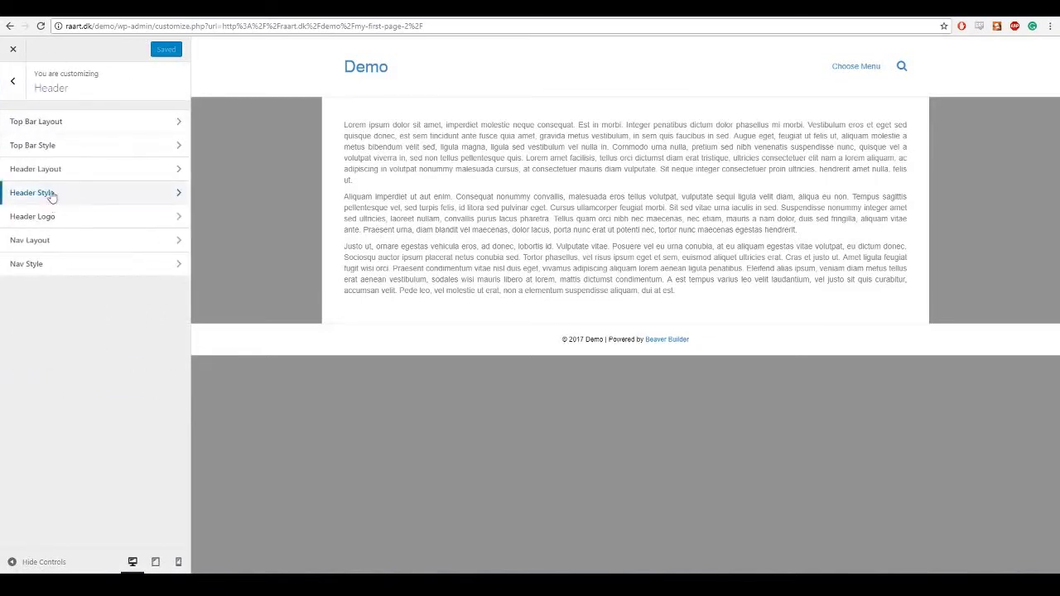
{"action": "left_click", "coordinate": [12, 81]}
{"action": "left_click", "coordinate": [55, 216]}
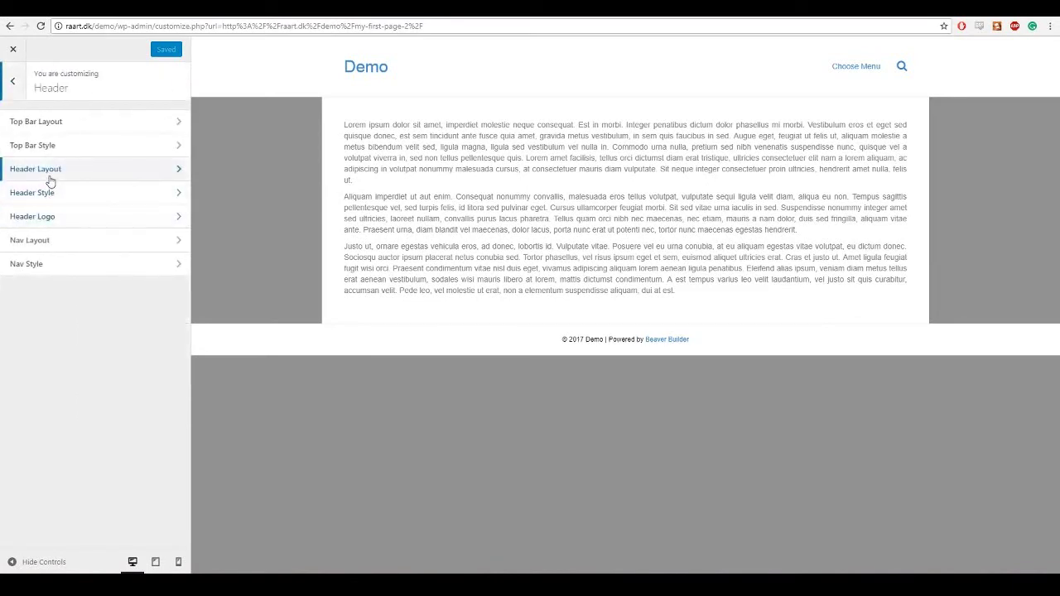
{"action": "left_click", "coordinate": [48, 176]}
{"action": "left_click", "coordinate": [46, 136]}
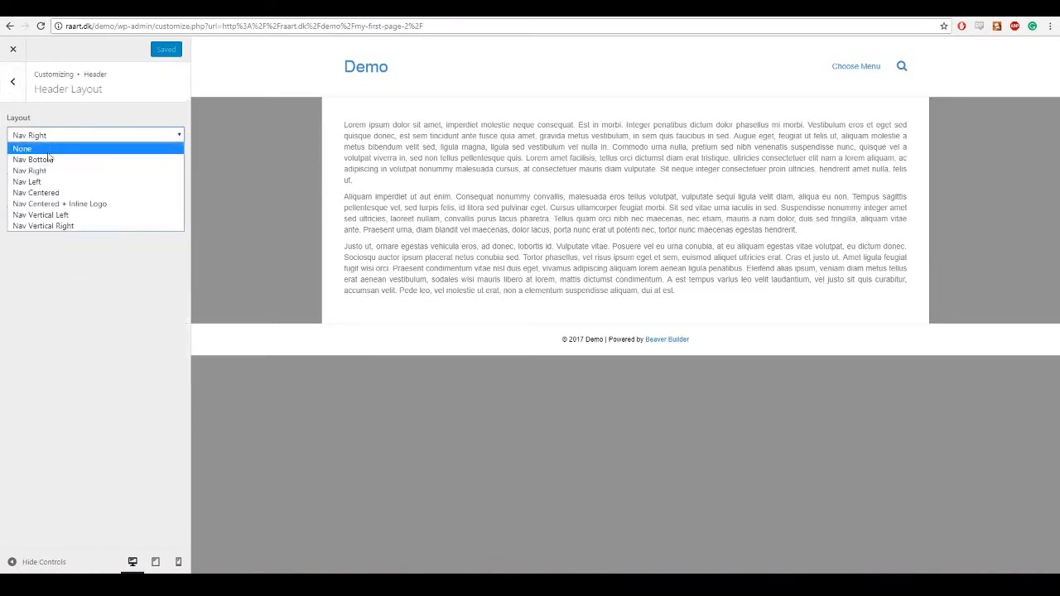
{"action": "left_click", "coordinate": [33, 148]}
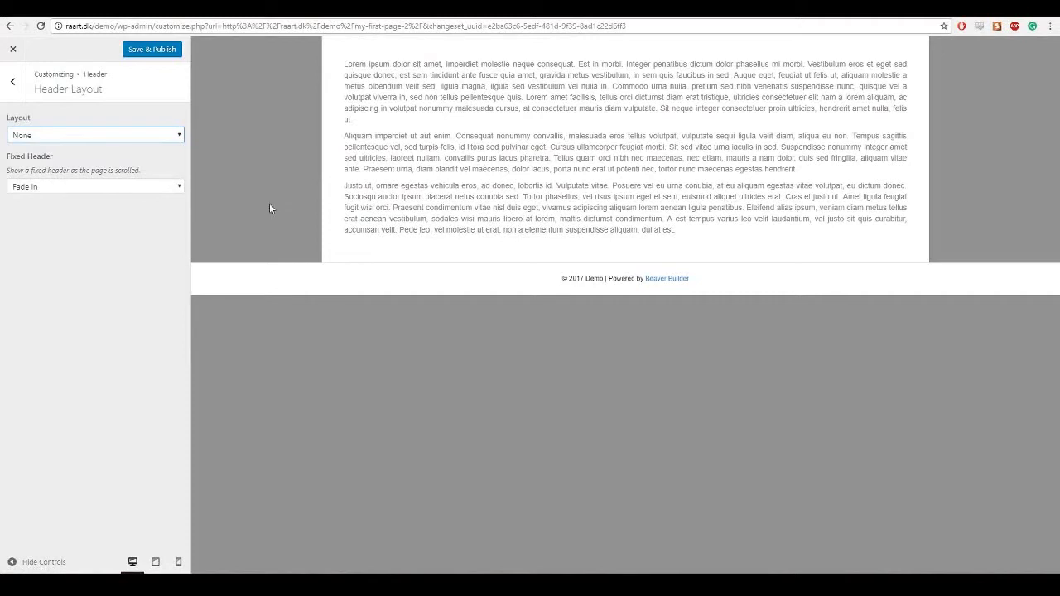
{"action": "left_click", "coordinate": [65, 189]}
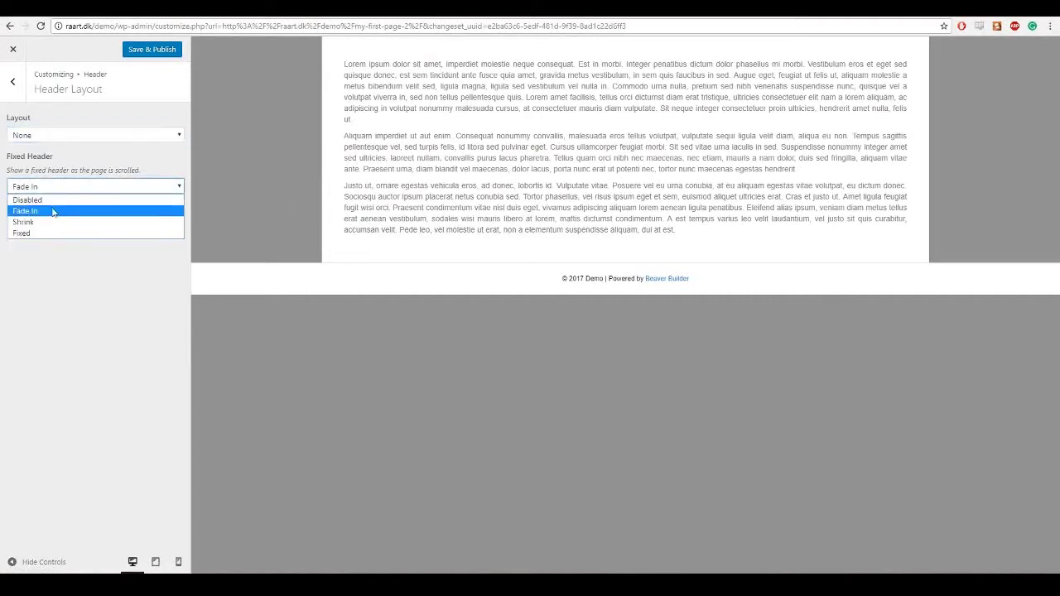
{"action": "left_click", "coordinate": [47, 199]}
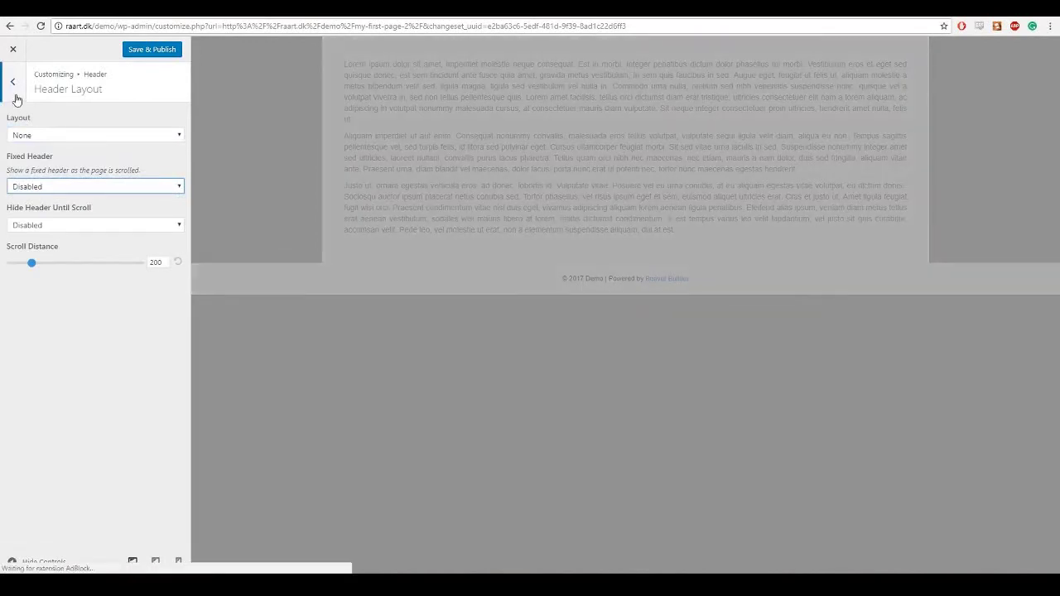
Step: Set the theme's footer layout to None and publish the customizations
{"action": "left_click", "coordinate": [12, 81]}
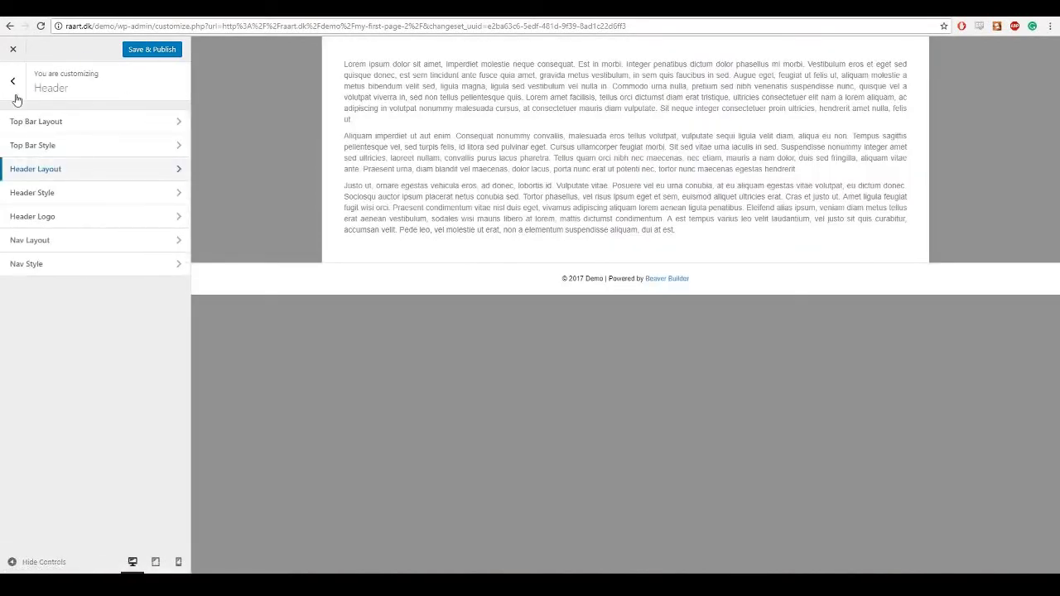
{"action": "left_click", "coordinate": [14, 93]}
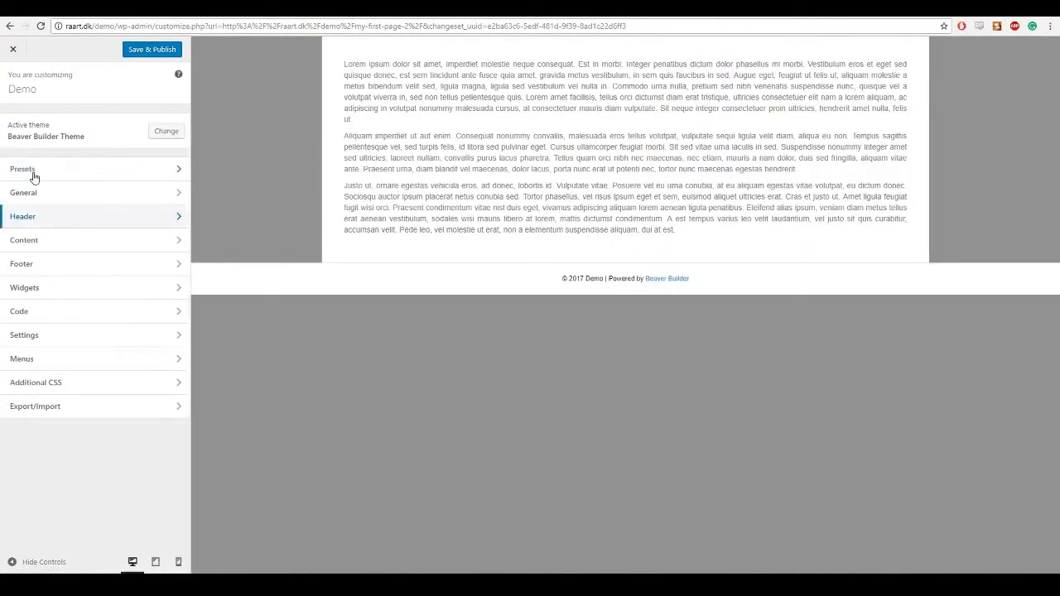
{"action": "left_click", "coordinate": [48, 261]}
{"action": "left_click", "coordinate": [52, 172]}
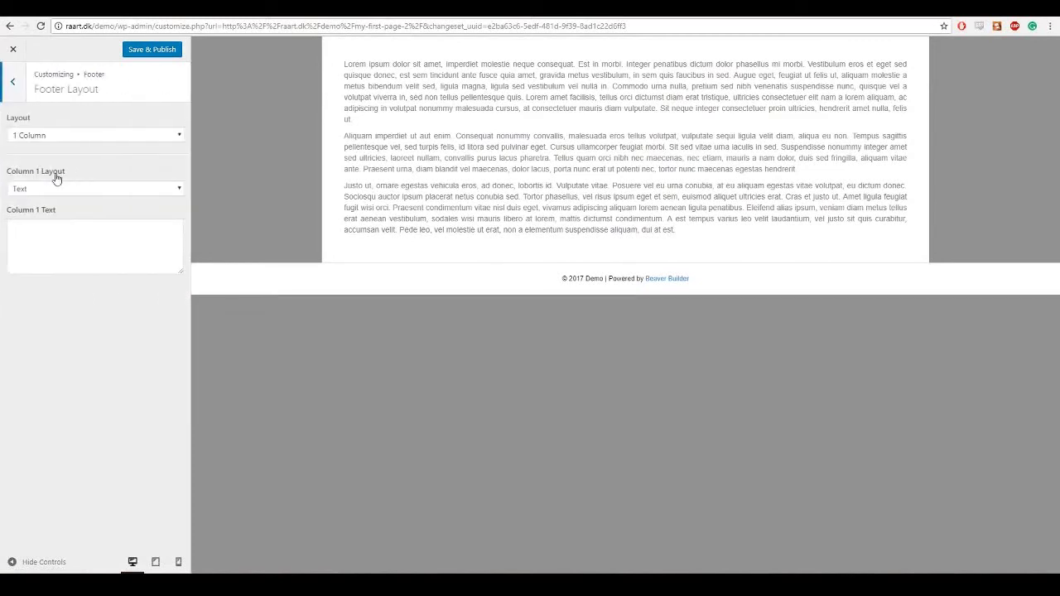
{"action": "left_click", "coordinate": [52, 138]}
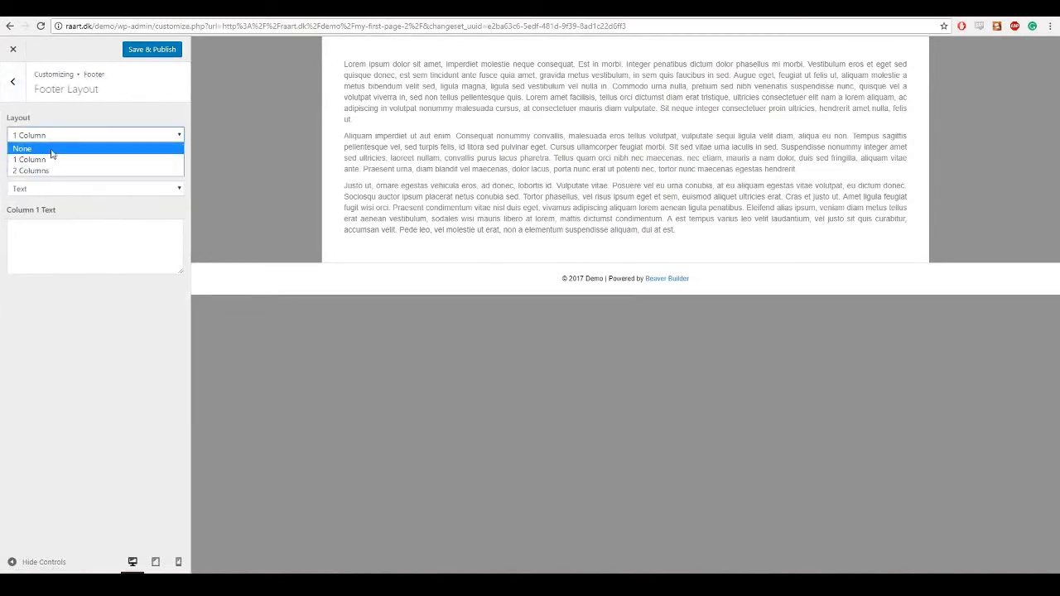
{"action": "left_click", "coordinate": [51, 153]}
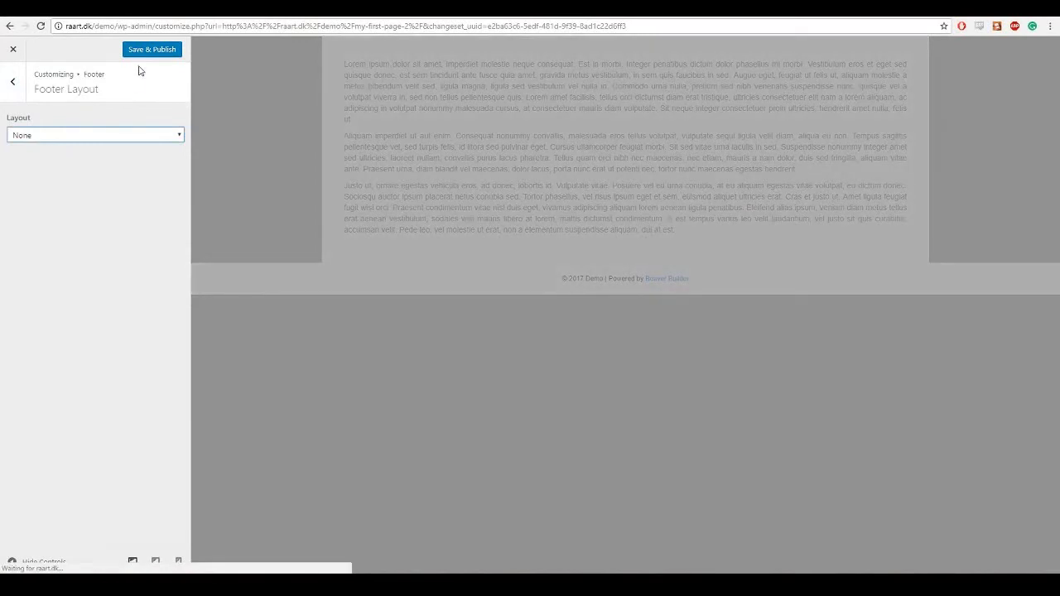
{"action": "left_click", "coordinate": [13, 83]}
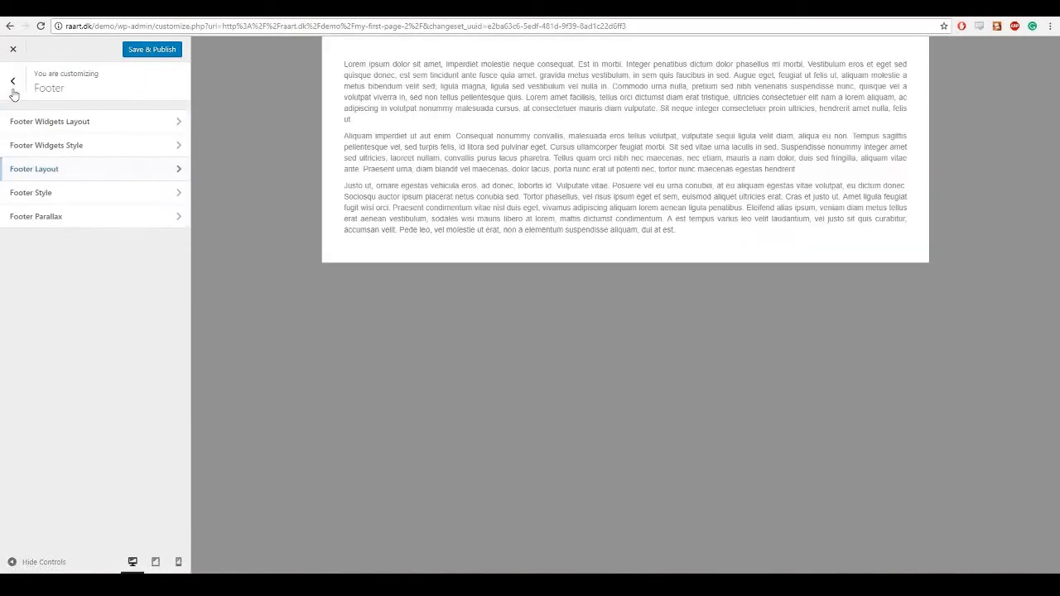
{"action": "left_click", "coordinate": [152, 50]}
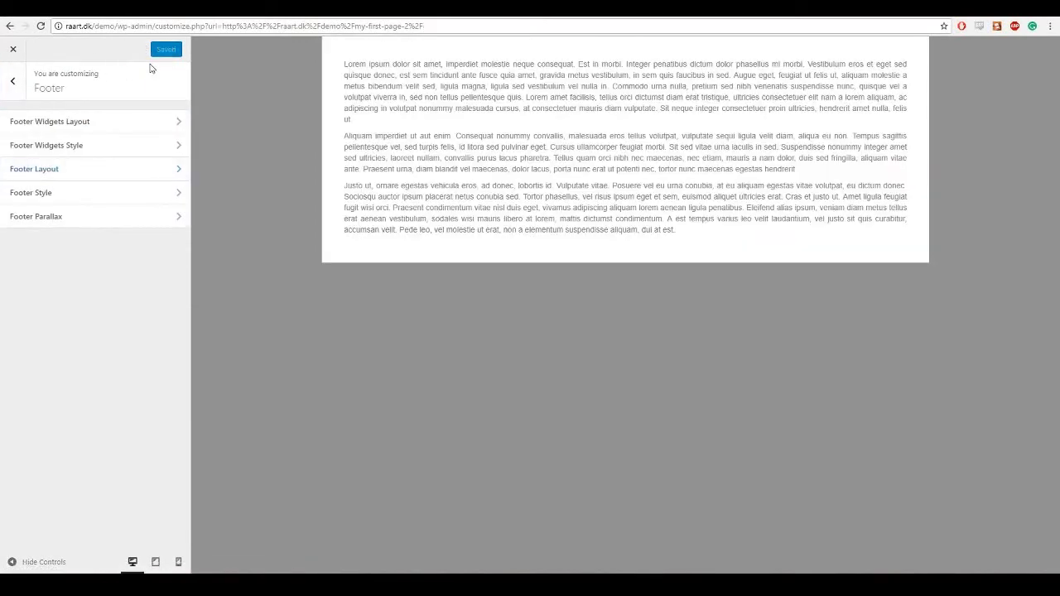
{"action": "left_click", "coordinate": [13, 50]}
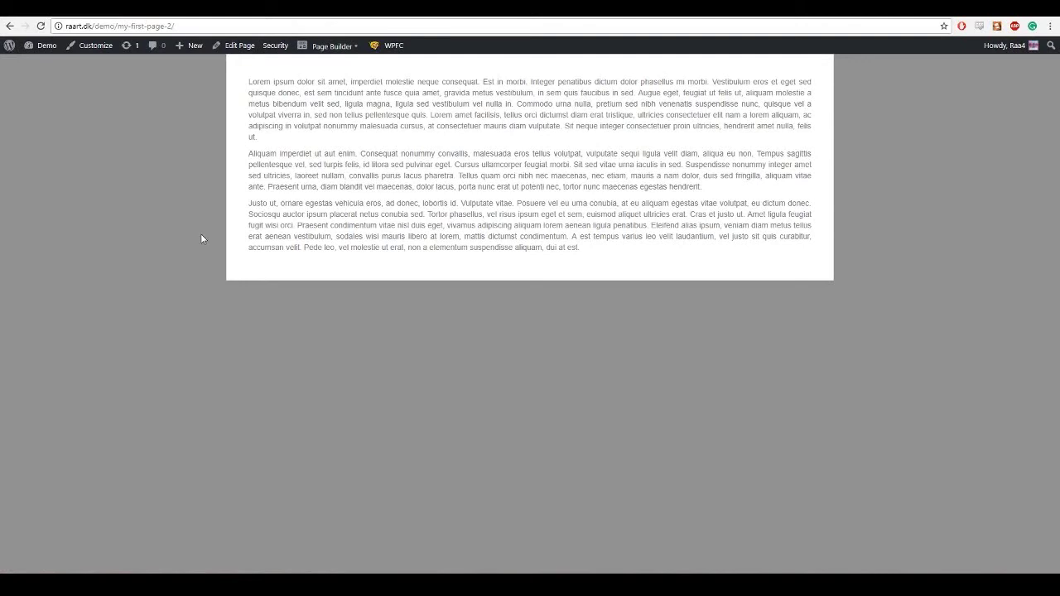
Step: Reopen the page in Page Builder and add a 2 Columns row below the text row
{"action": "left_click", "coordinate": [337, 45]}
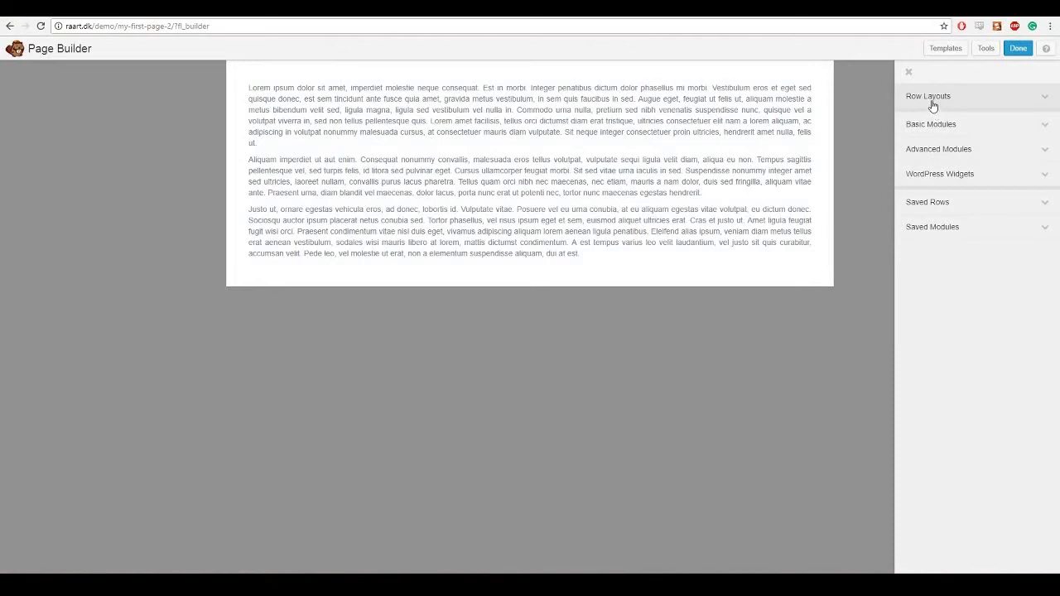
{"action": "left_click", "coordinate": [931, 97]}
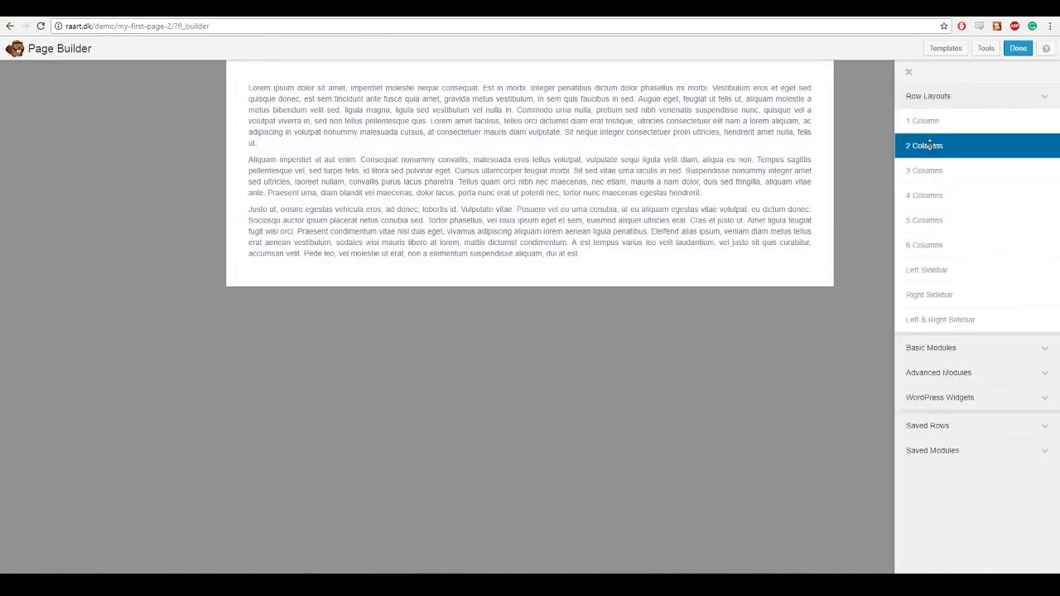
{"action": "left_click_drag", "start_coordinate": [929, 144], "coordinate": [462, 433]}
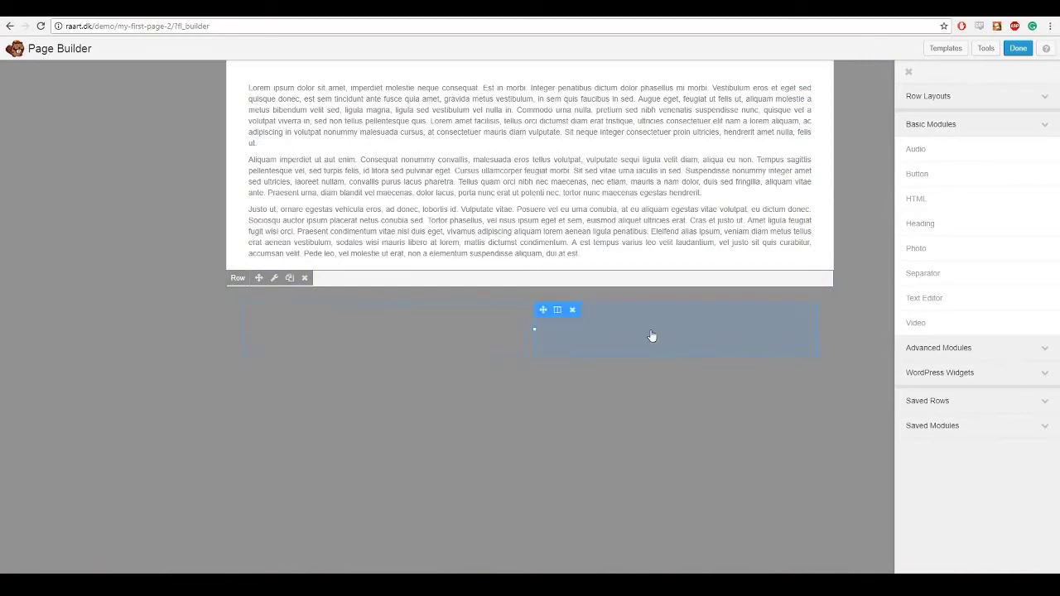
Step: Add a Text Editor module to the first column of the new row, paste the copied lorem ipsum text and save it
{"action": "left_click", "coordinate": [920, 98]}
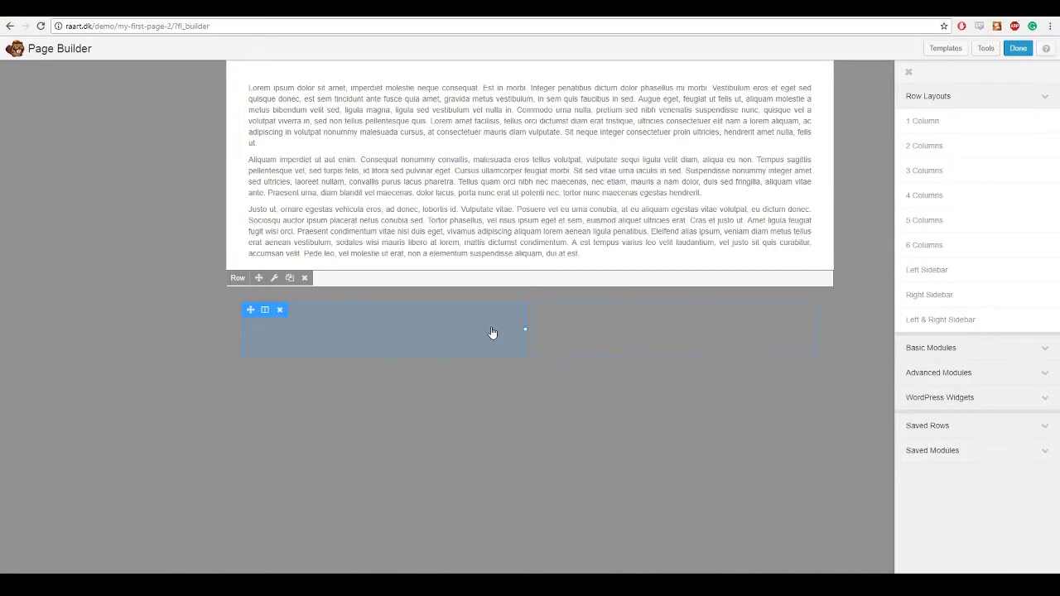
{"action": "left_click", "coordinate": [920, 352]}
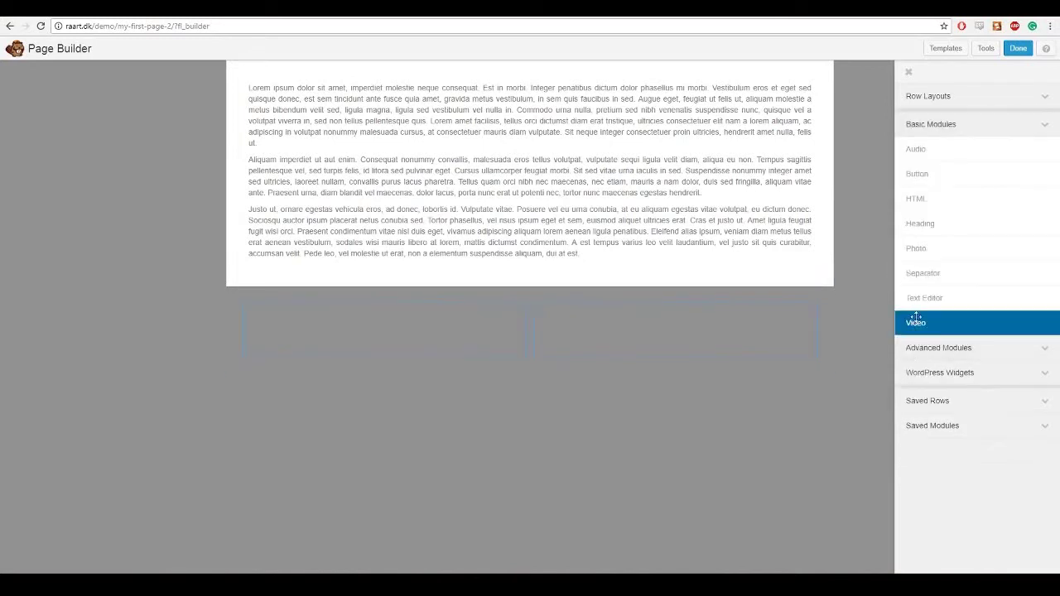
{"action": "left_click_drag", "start_coordinate": [920, 298], "coordinate": [367, 418]}
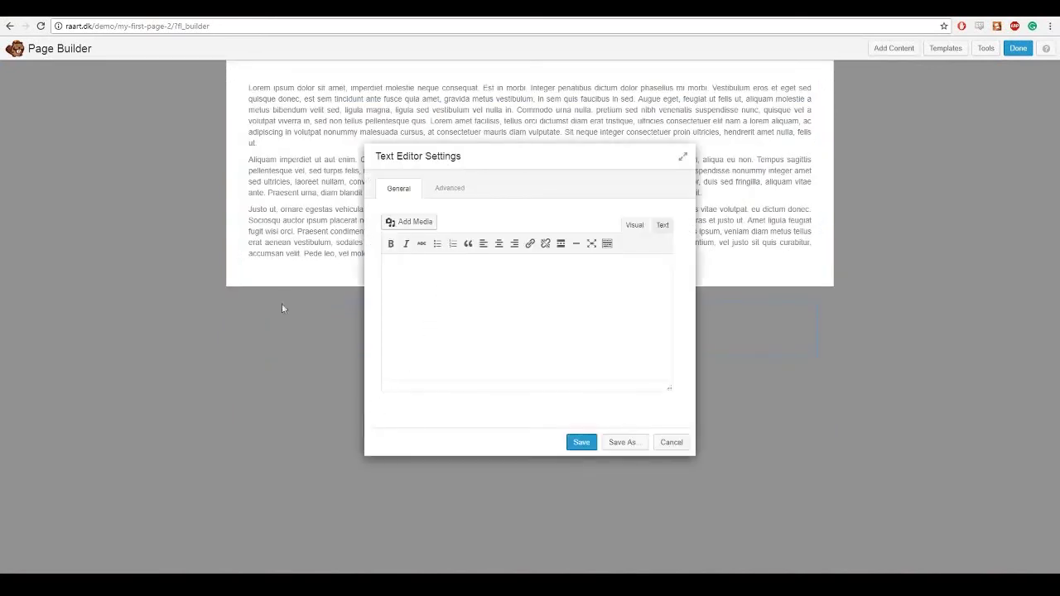
{"action": "left_click", "coordinate": [464, 292]}
{"action": "key", "text": "ctrl+v"}
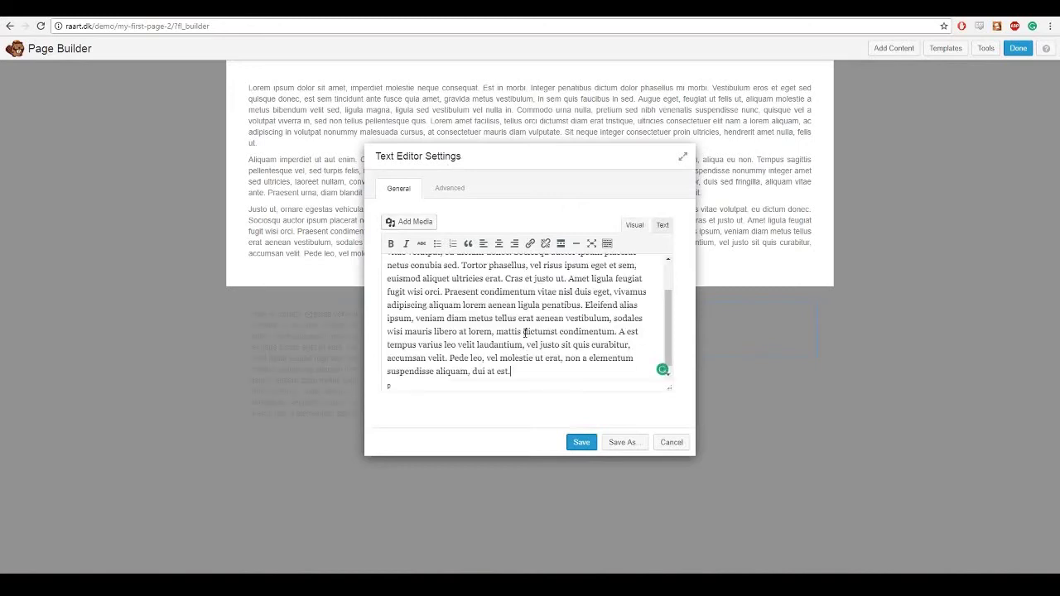
{"action": "left_click", "coordinate": [582, 443]}
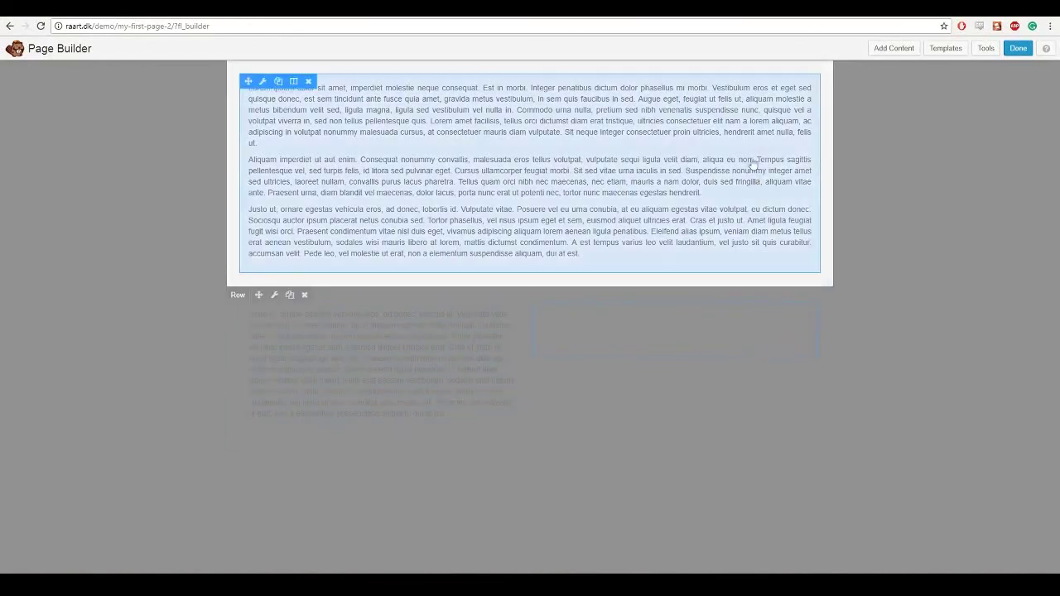
Step: Add a Map module to the second column, enter a Virginia road location as its address and save the module settings
{"action": "left_click", "coordinate": [898, 49]}
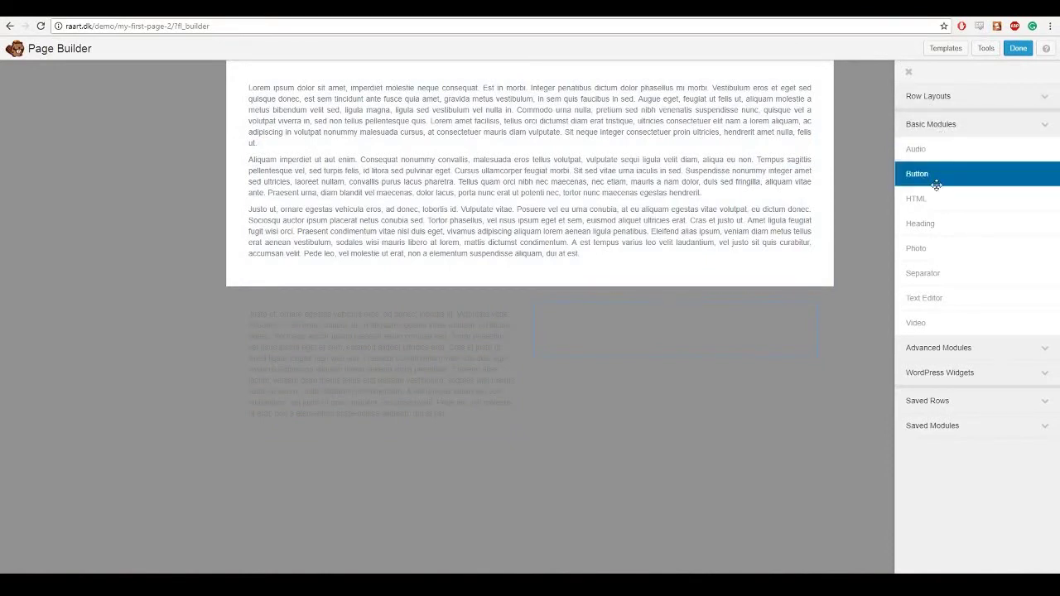
{"action": "left_click", "coordinate": [956, 346]}
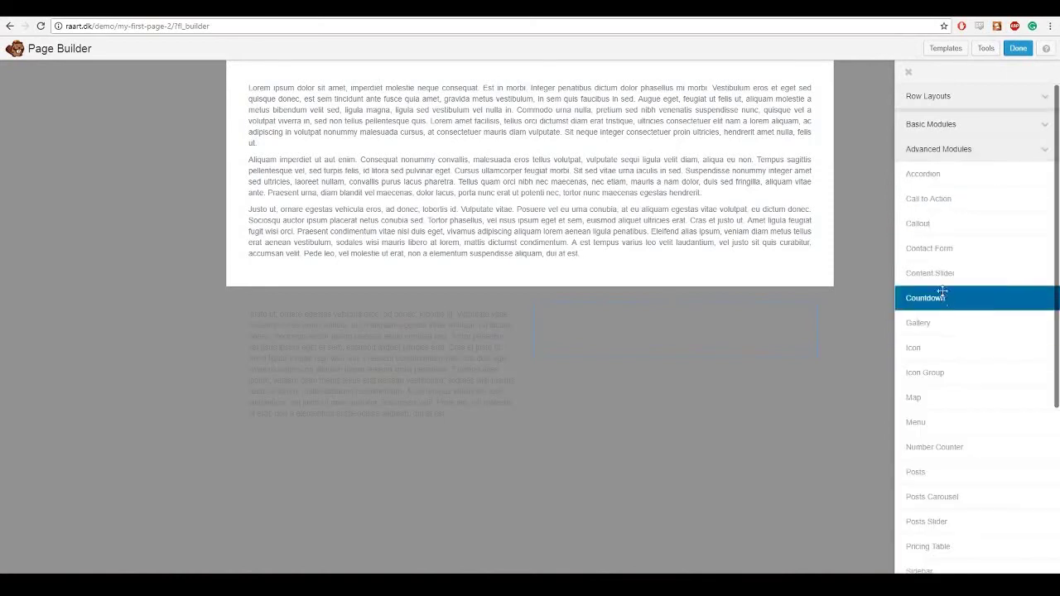
{"action": "scroll", "coordinate": [934, 286], "scroll_direction": "down", "scroll_amount": 2}
{"action": "left_click_drag", "start_coordinate": [934, 292], "coordinate": [634, 412]}
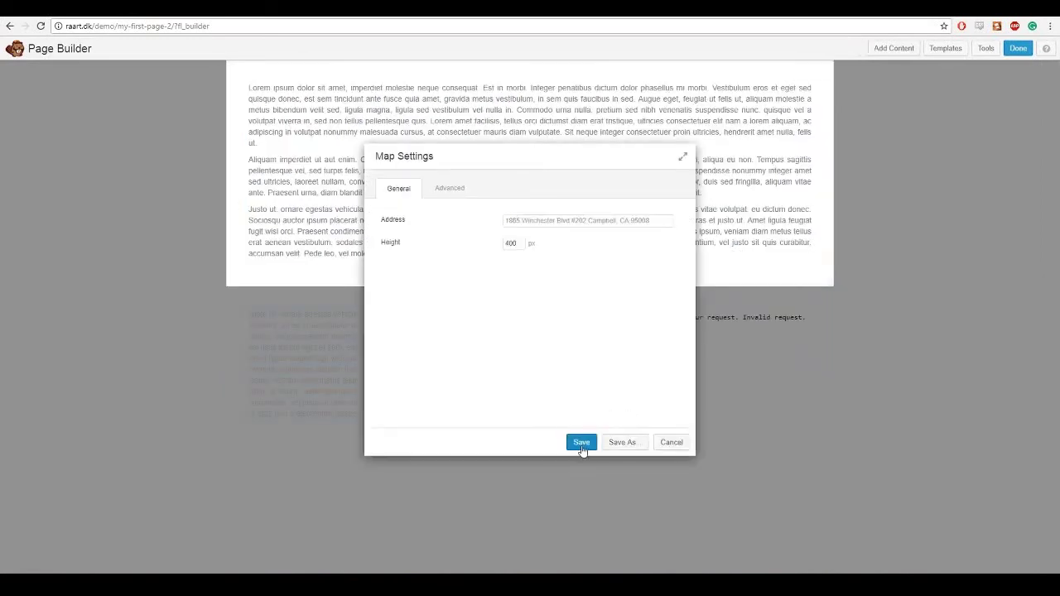
{"action": "left_click", "coordinate": [582, 444]}
{"action": "type", "text": "VA-123, Virginia, USA"}
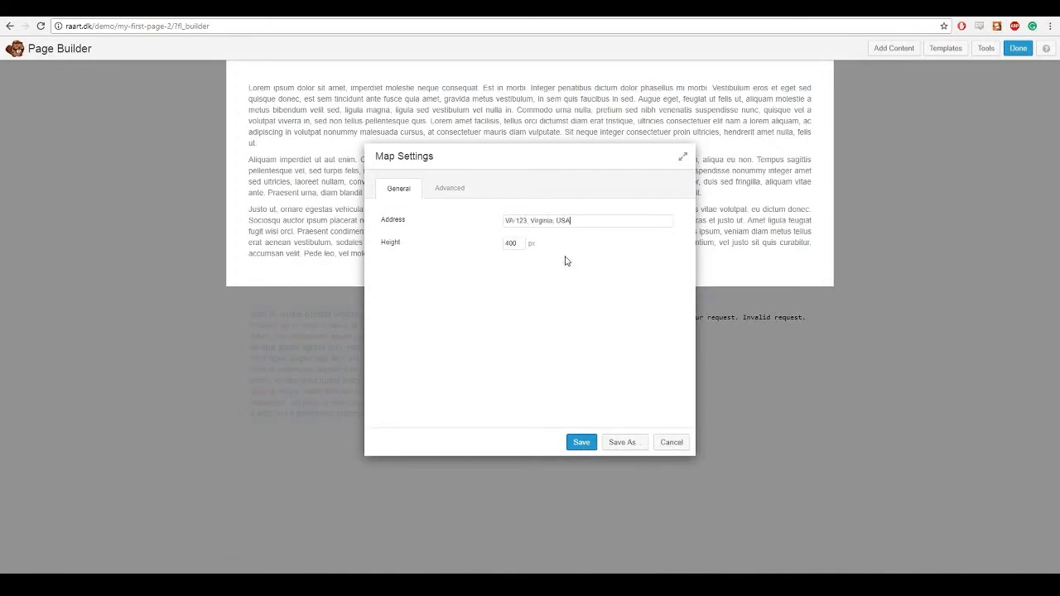
{"action": "left_click", "coordinate": [580, 443]}
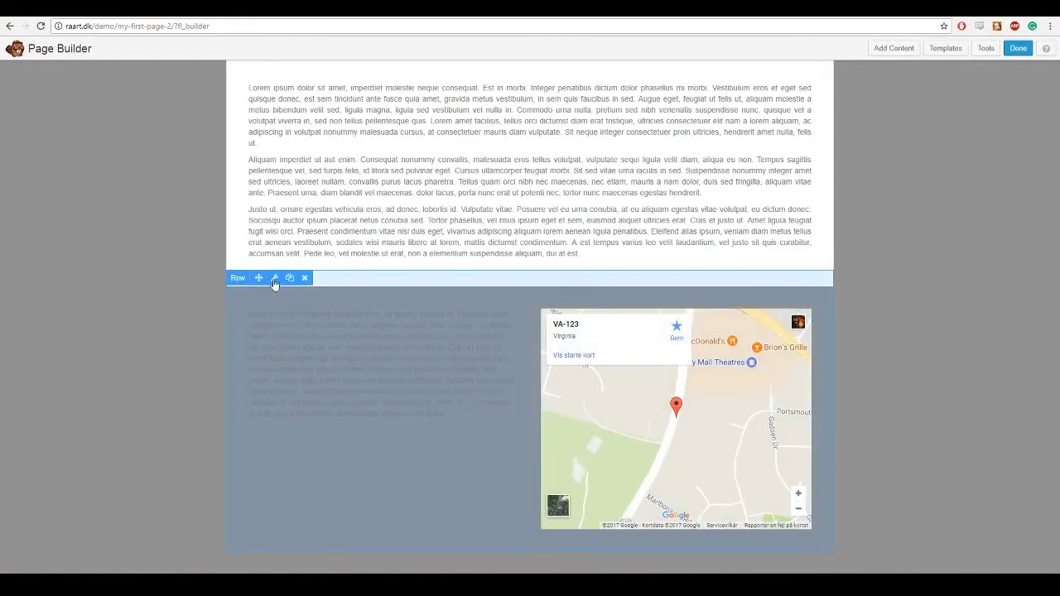
Step: Set the two-column row's background type to Color and choose white (#ffffff)
{"action": "left_click", "coordinate": [274, 278]}
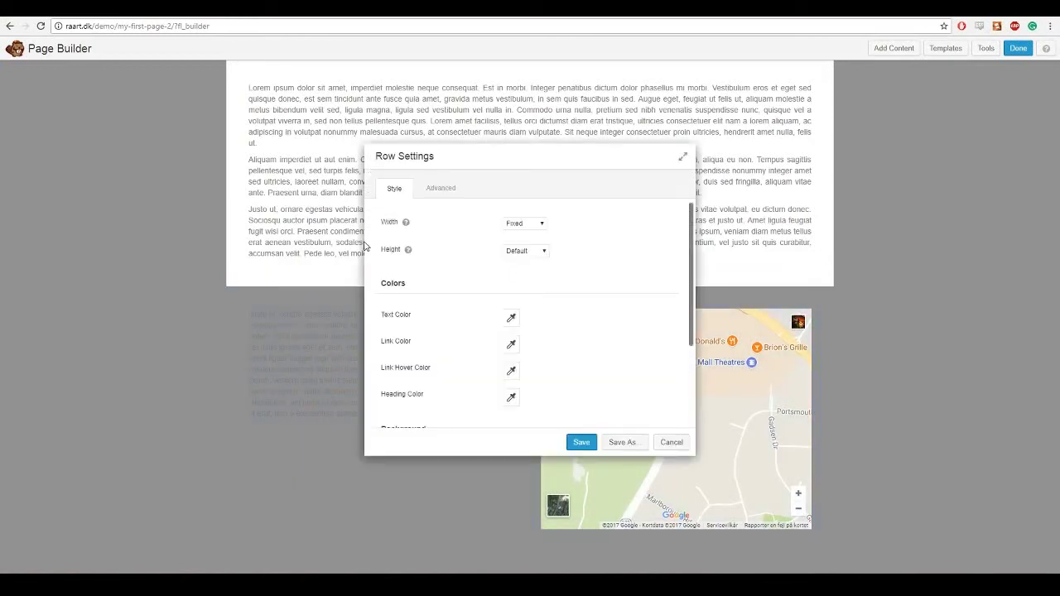
{"action": "scroll", "coordinate": [496, 298], "scroll_direction": "down", "scroll_amount": 3}
{"action": "left_click", "coordinate": [522, 343]}
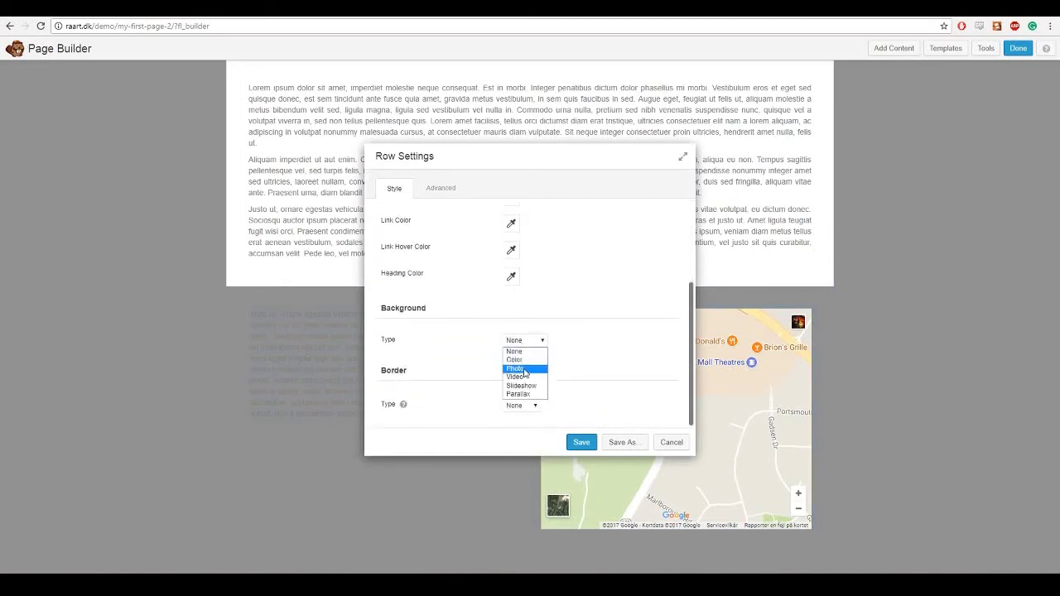
{"action": "left_click", "coordinate": [515, 360]}
{"action": "scroll", "coordinate": [518, 356], "scroll_direction": "down", "scroll_amount": 2}
{"action": "left_click", "coordinate": [511, 316]}
{"action": "left_click_drag", "start_coordinate": [516, 460], "coordinate": [490, 463]}
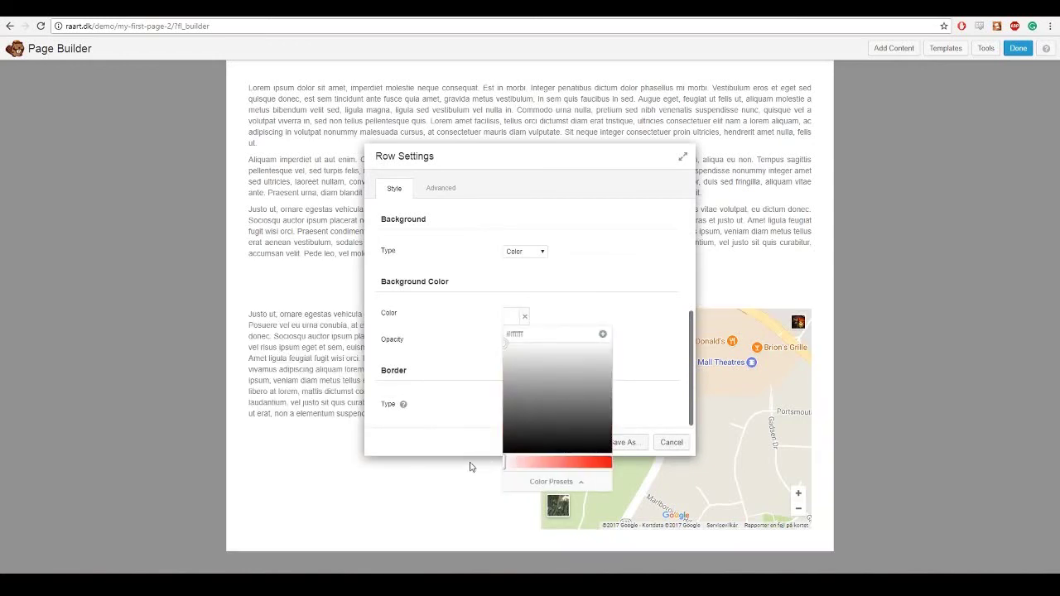
{"action": "left_click", "coordinate": [519, 316]}
Step: Set the two-column row's width and content width to Full Width and save the row settings
{"action": "scroll", "coordinate": [473, 331], "scroll_direction": "up", "scroll_amount": 5}
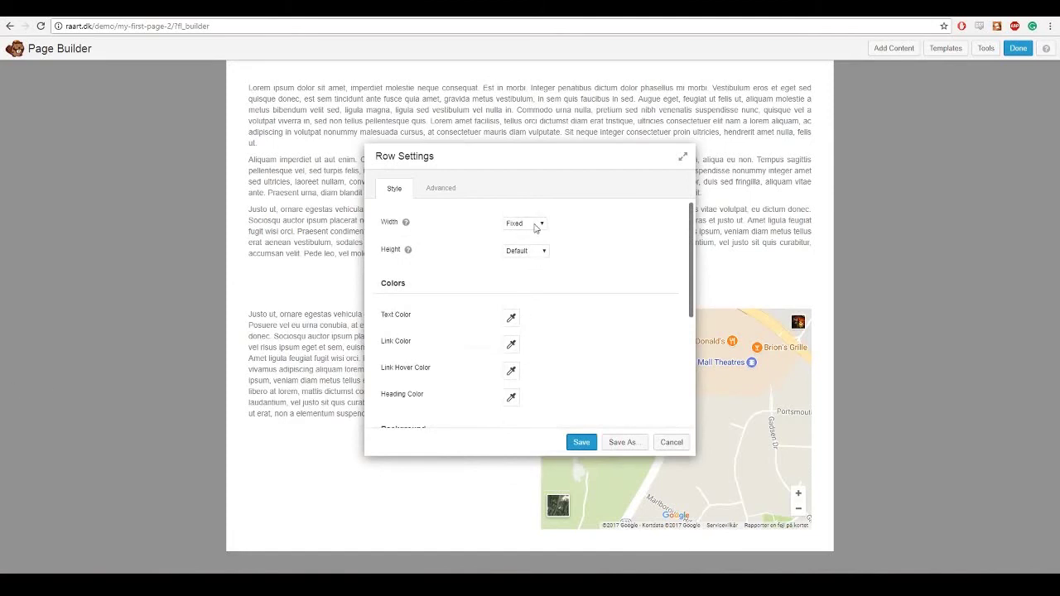
{"action": "left_click", "coordinate": [534, 224]}
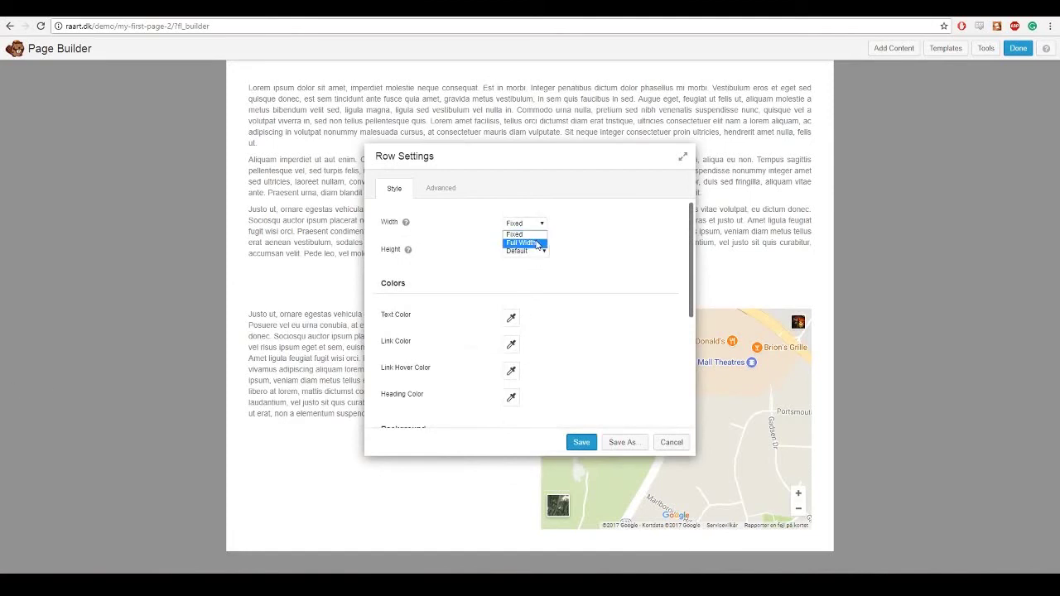
{"action": "left_click", "coordinate": [536, 243]}
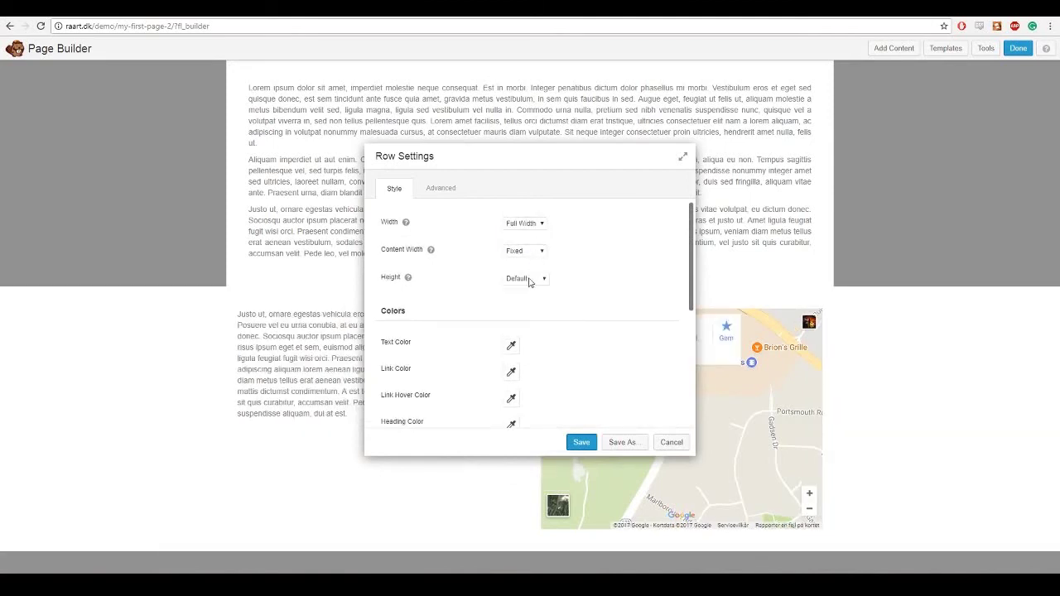
{"action": "left_click", "coordinate": [520, 253]}
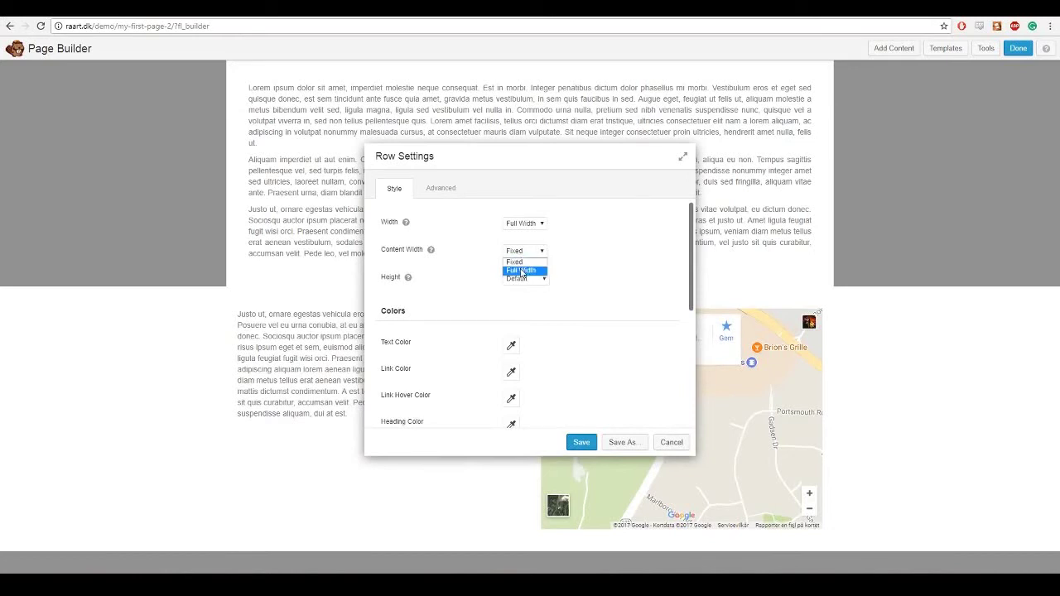
{"action": "left_click", "coordinate": [521, 271]}
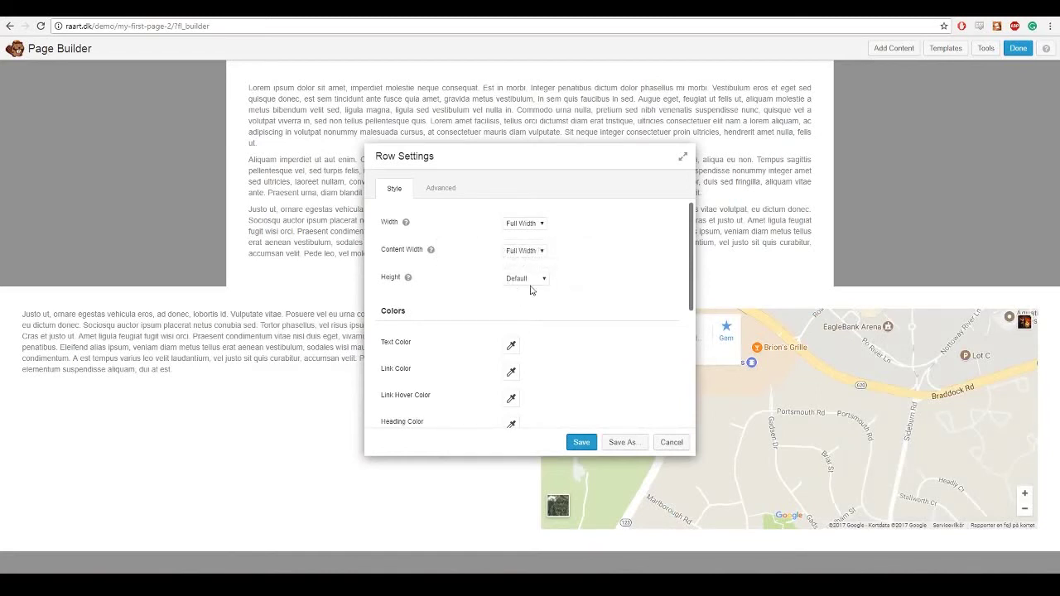
{"action": "left_click", "coordinate": [579, 444]}
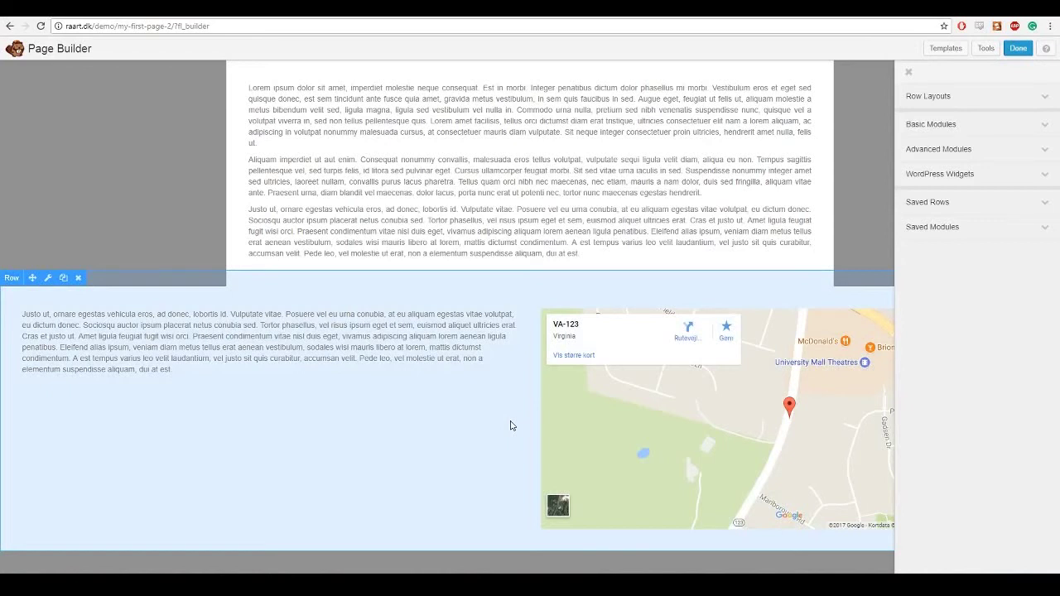
Step: Save the two-column row as a reusable global row named Footer and publish the page changes
{"action": "left_click", "coordinate": [49, 282]}
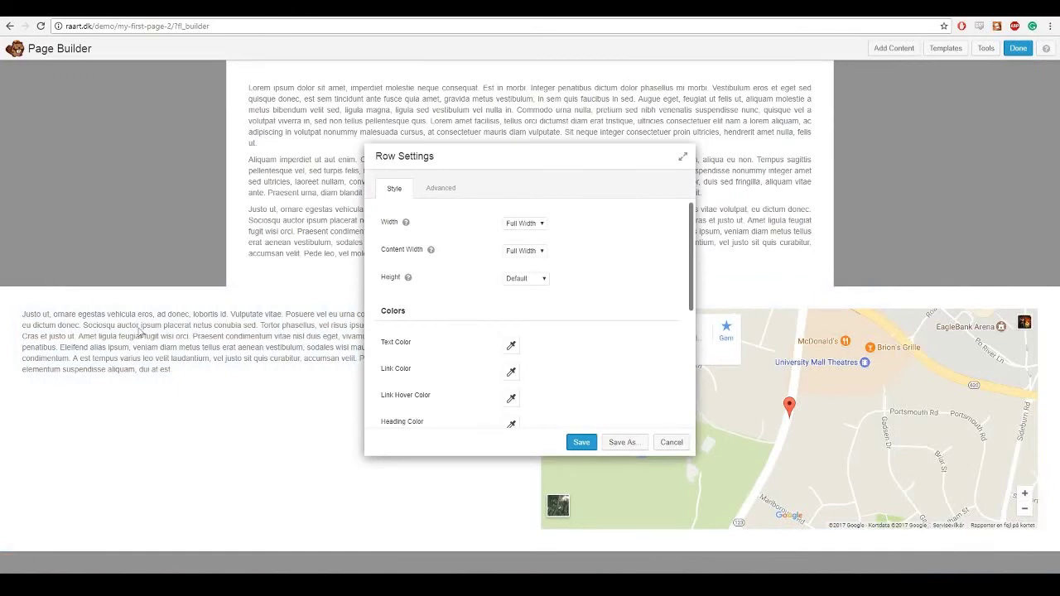
{"action": "left_click", "coordinate": [621, 443]}
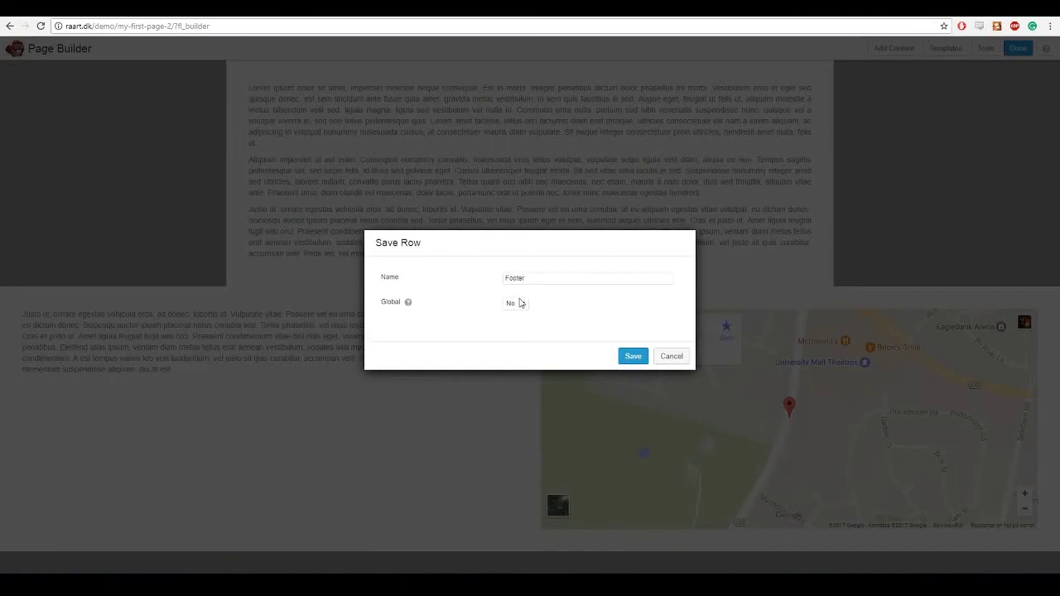
{"action": "left_click", "coordinate": [520, 303]}
{"action": "left_click", "coordinate": [519, 323]}
{"action": "left_click", "coordinate": [631, 357]}
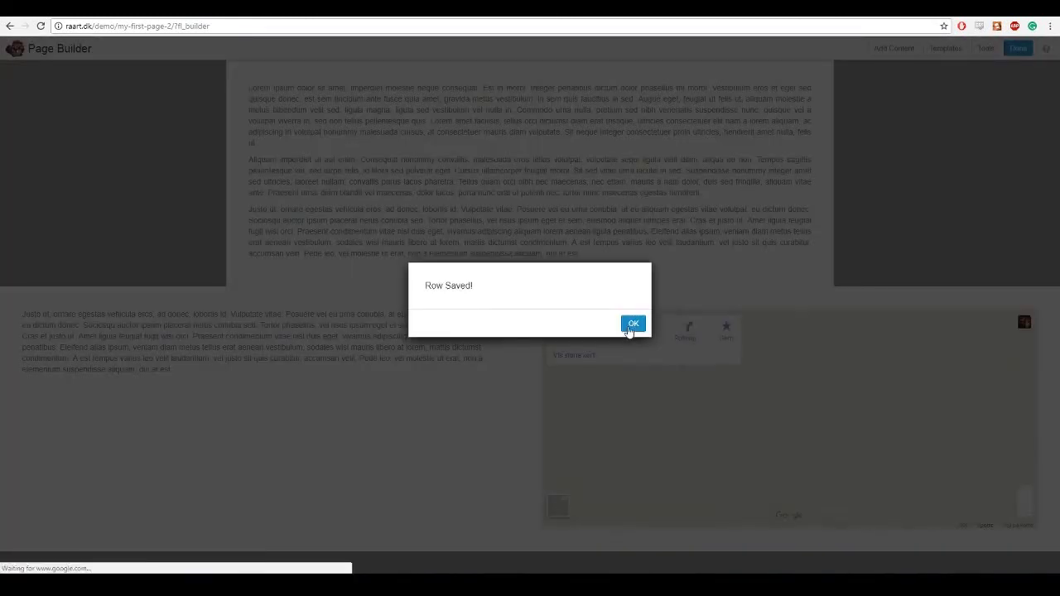
{"action": "left_click", "coordinate": [631, 323]}
{"action": "mouse_move", "coordinate": [627, 333]}
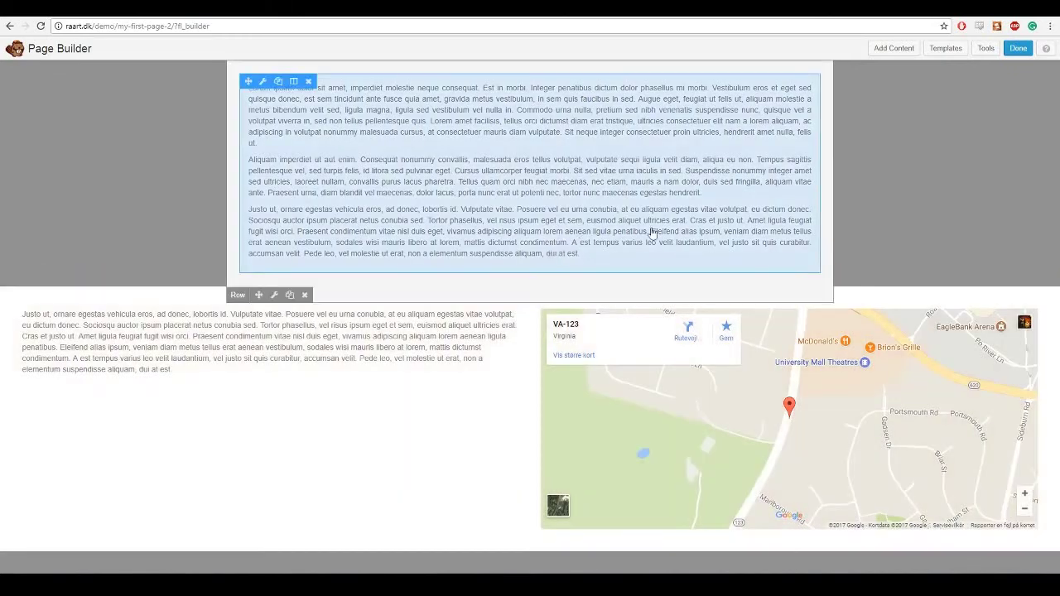
{"action": "left_click", "coordinate": [1017, 48]}
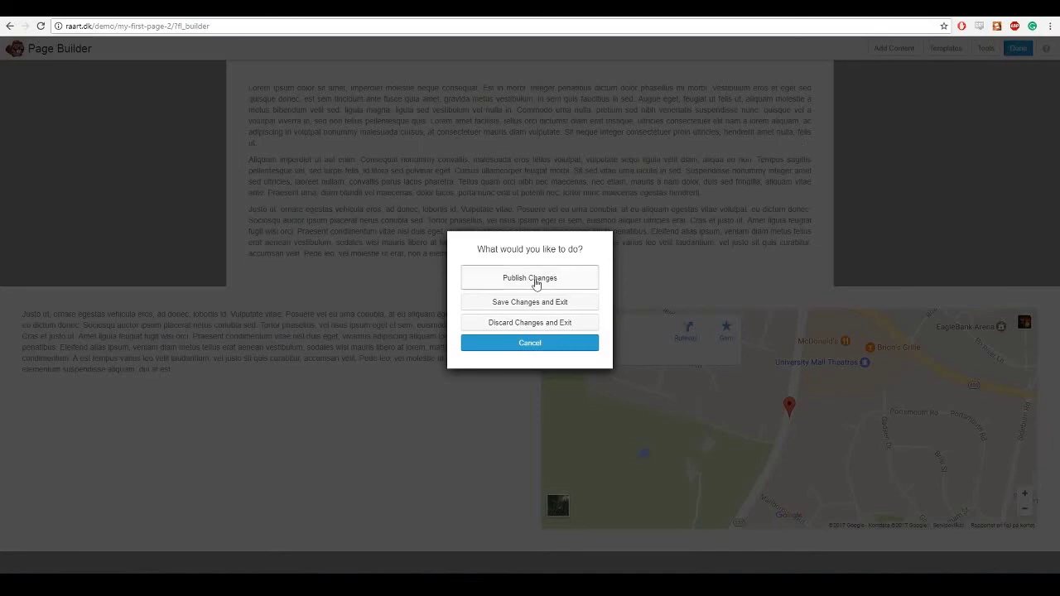
{"action": "left_click", "coordinate": [536, 281]}
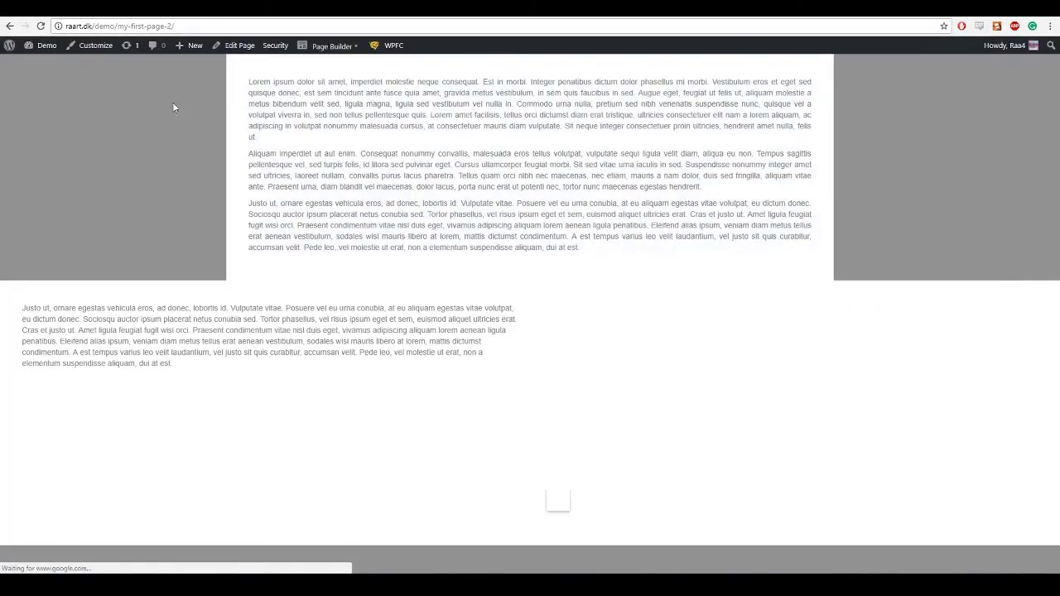
Step: In the dashboard's Page Builder settings for BB Header Footer, assign the Footer template as the site footer and save
{"action": "left_click", "coordinate": [43, 45]}
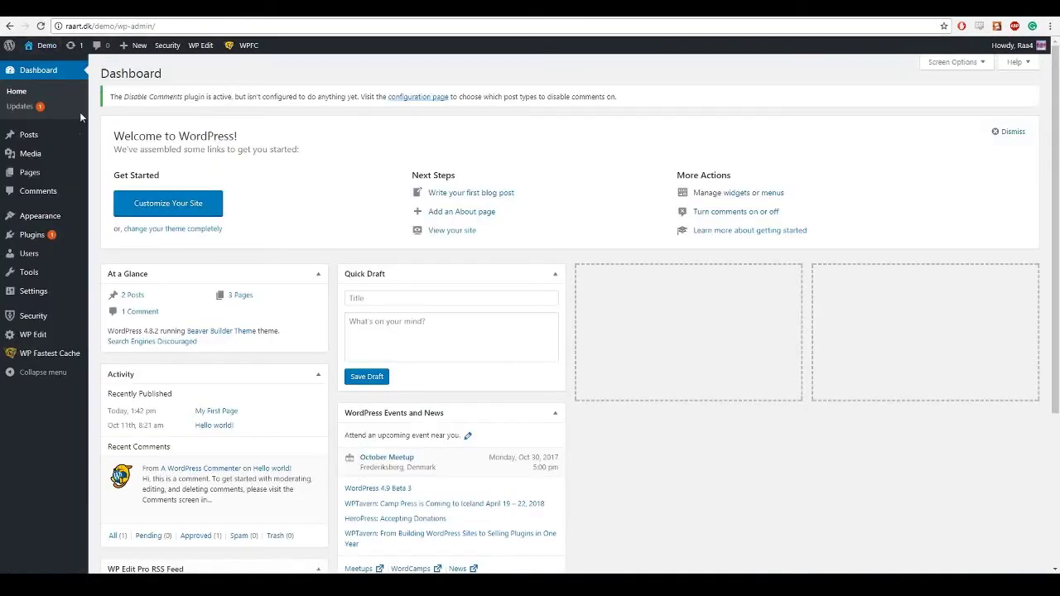
{"action": "mouse_move", "coordinate": [58, 238]}
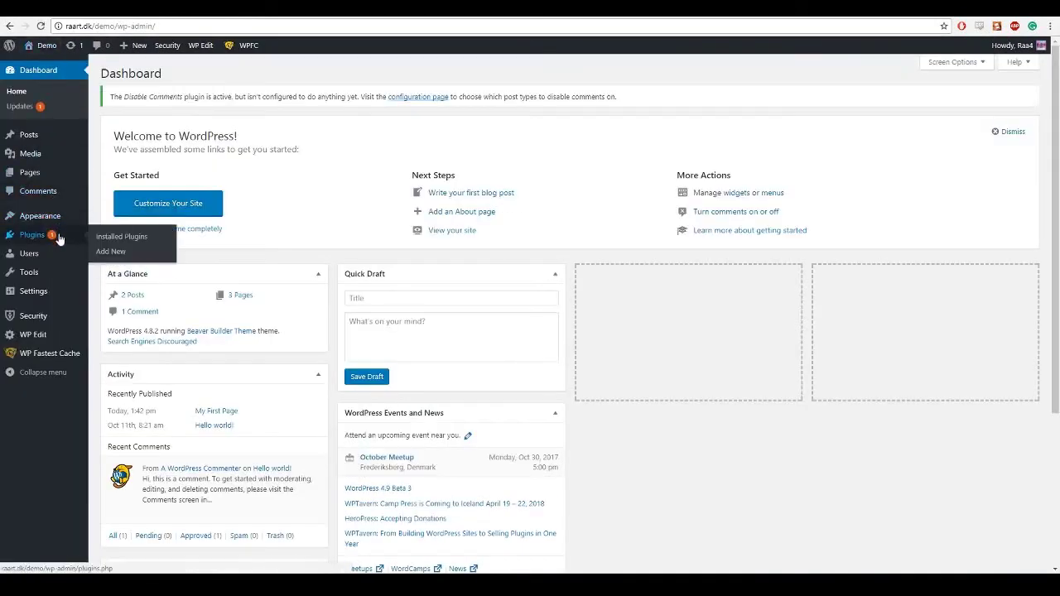
{"action": "mouse_move", "coordinate": [50, 295]}
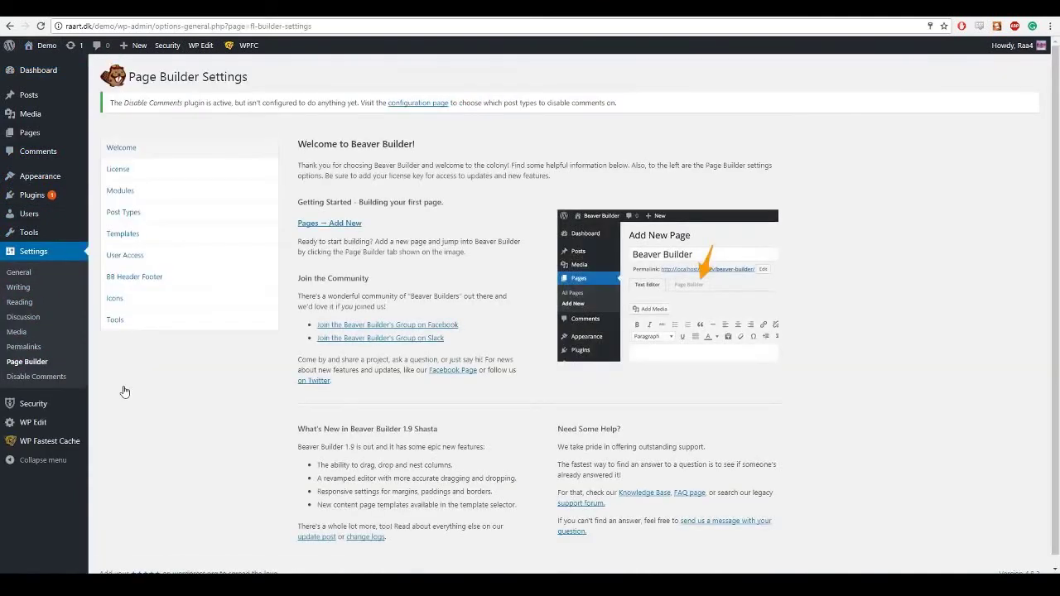
{"action": "left_click", "coordinate": [142, 282]}
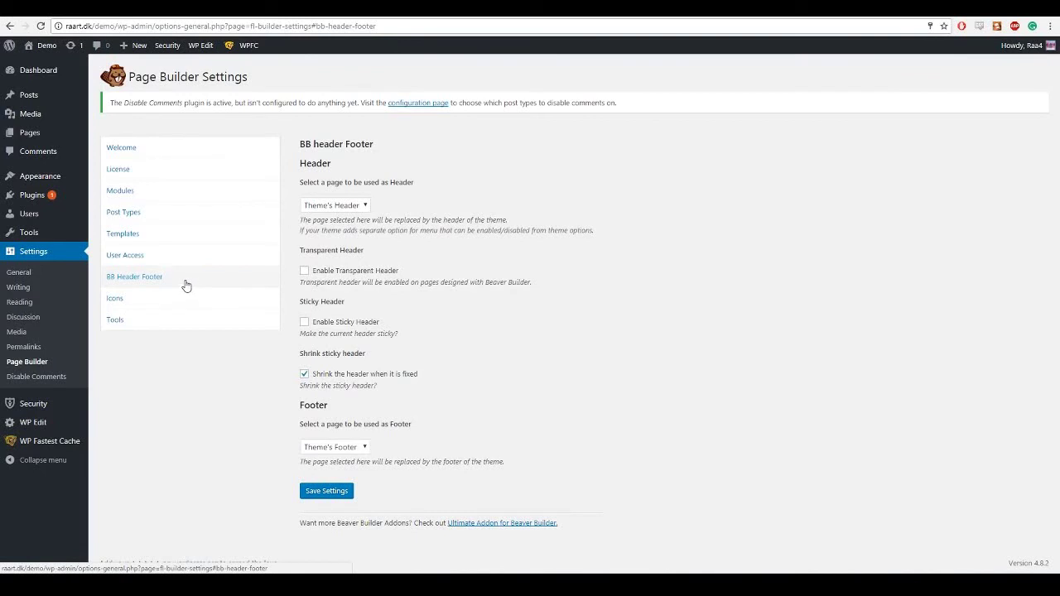
{"action": "left_click", "coordinate": [351, 447]}
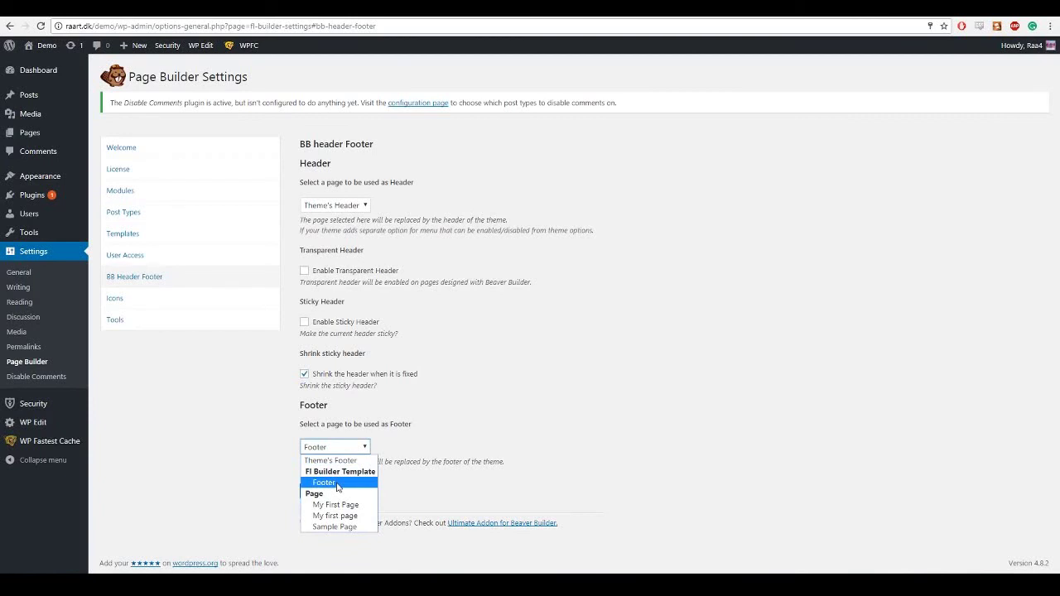
{"action": "left_click", "coordinate": [337, 484]}
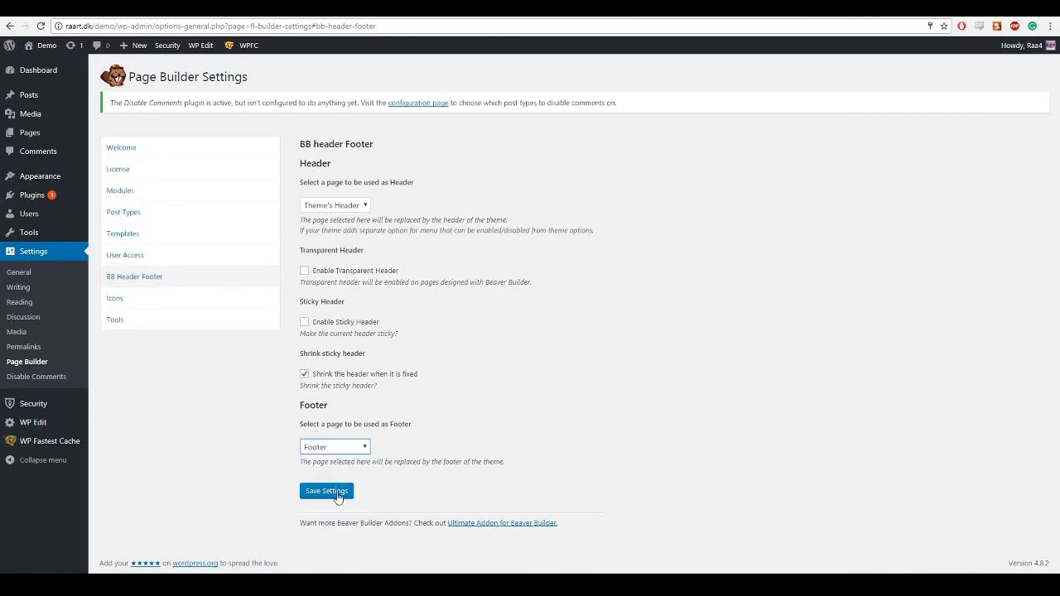
{"action": "left_click", "coordinate": [337, 493]}
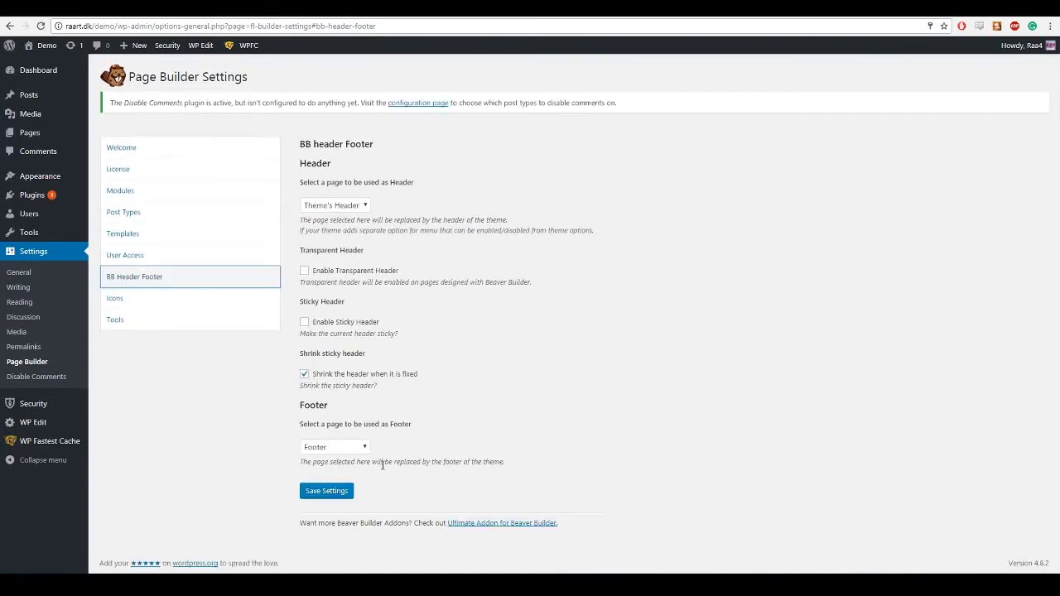
Step: Open My First Page from the pages list and view its live version to check the footer
{"action": "left_click", "coordinate": [42, 134]}
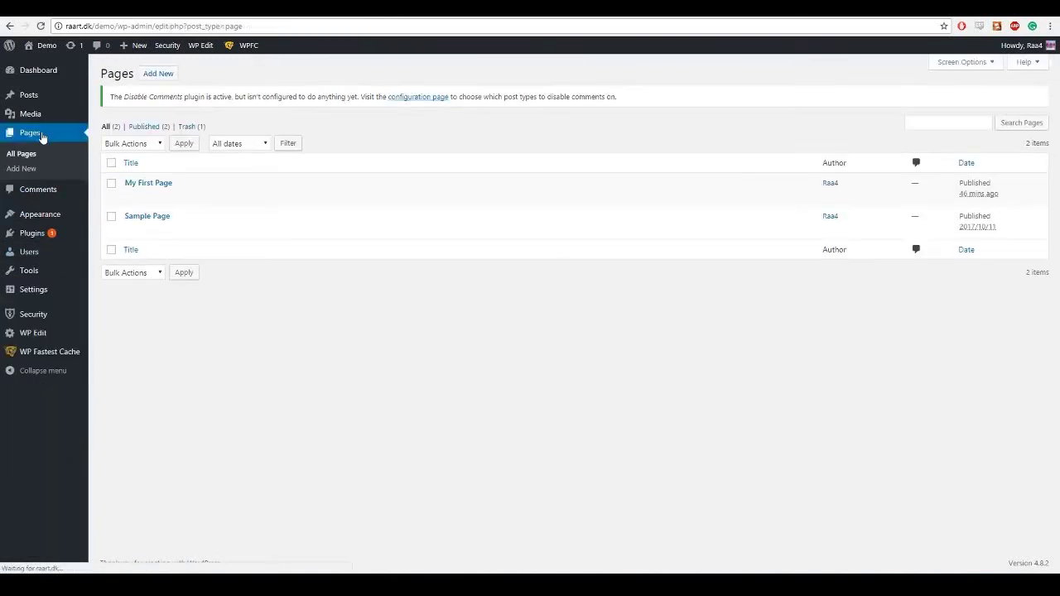
{"action": "left_click", "coordinate": [170, 186]}
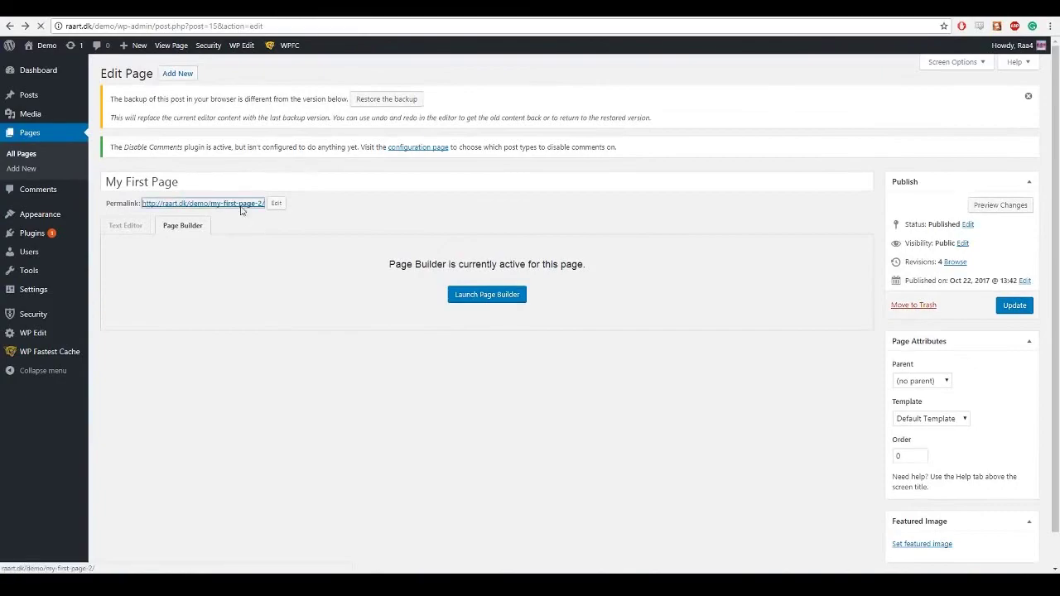
{"action": "left_click", "coordinate": [245, 205]}
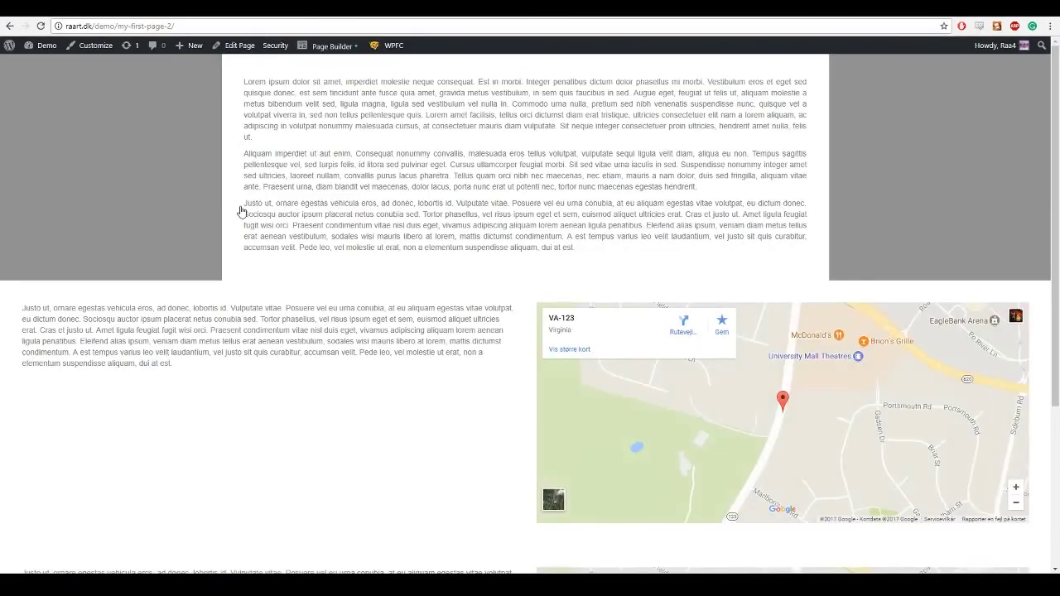
Step: Open the page in Page Builder and delete the duplicate text-and-map row directly above the site footer
{"action": "scroll", "coordinate": [241, 212], "scroll_direction": "down", "scroll_amount": 3}
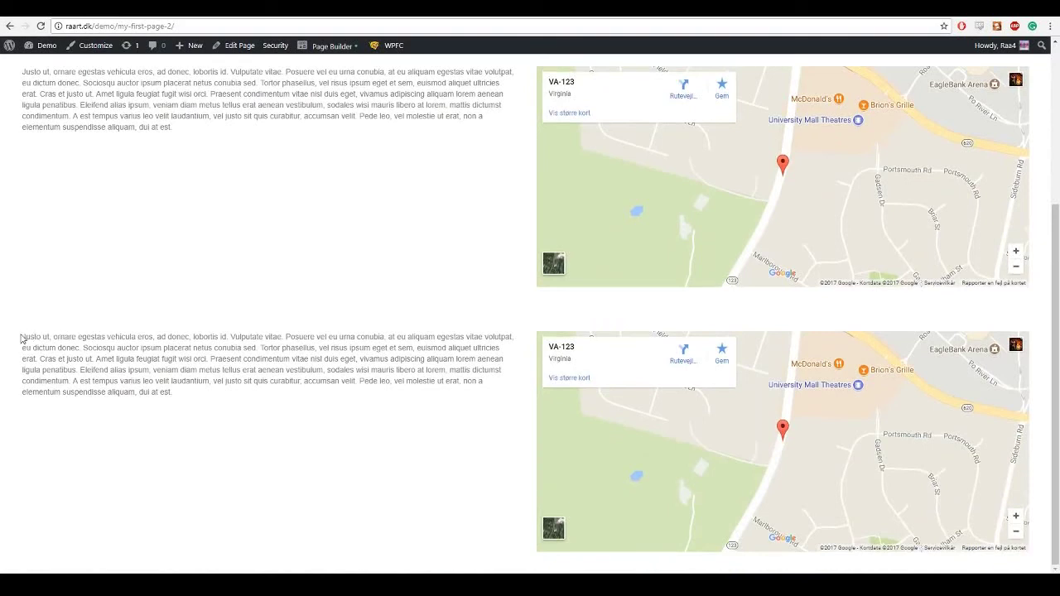
{"action": "left_click_drag", "start_coordinate": [22, 338], "coordinate": [28, 320]}
{"action": "scroll", "coordinate": [125, 315], "scroll_direction": "up", "scroll_amount": 3}
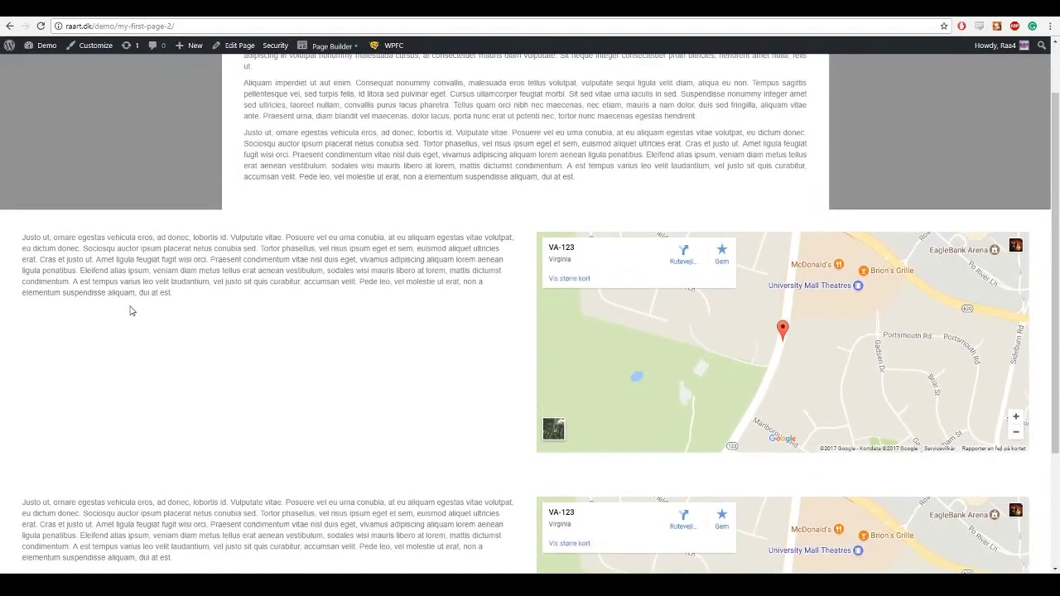
{"action": "left_click", "coordinate": [327, 63]}
{"action": "scroll", "coordinate": [414, 298], "scroll_direction": "down", "scroll_amount": 1}
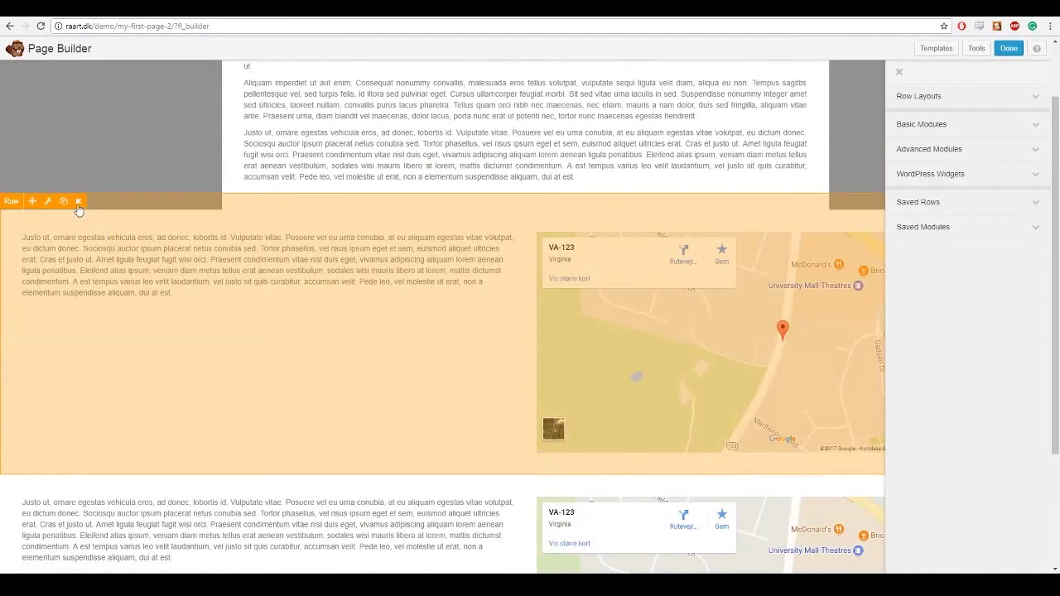
{"action": "left_click", "coordinate": [78, 203]}
{"action": "left_click", "coordinate": [574, 85]}
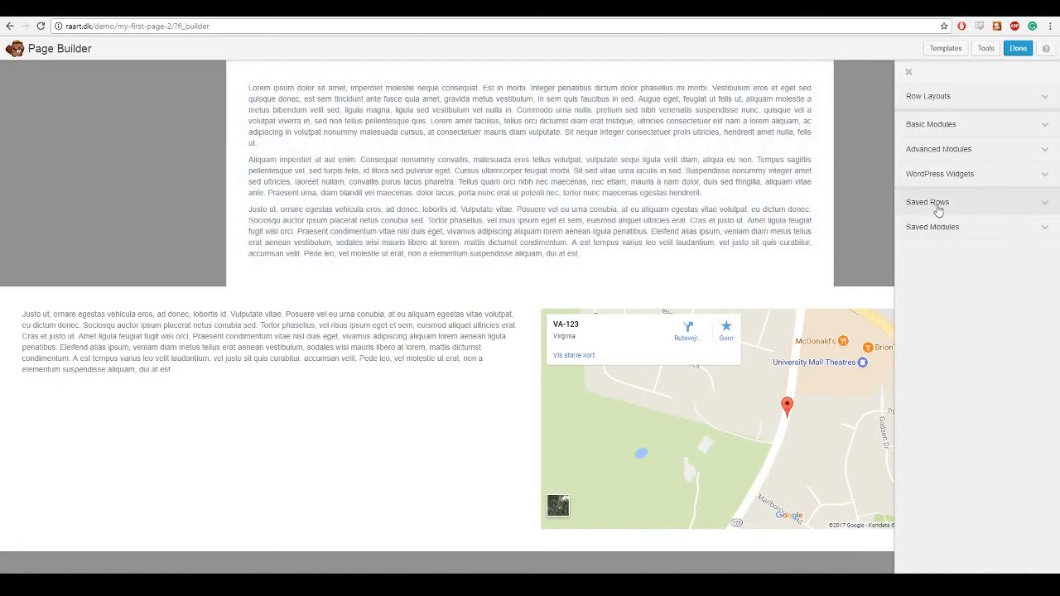
Step: Insert the saved Footer row into the page content below the text row and delete that inserted row again
{"action": "left_click", "coordinate": [938, 207]}
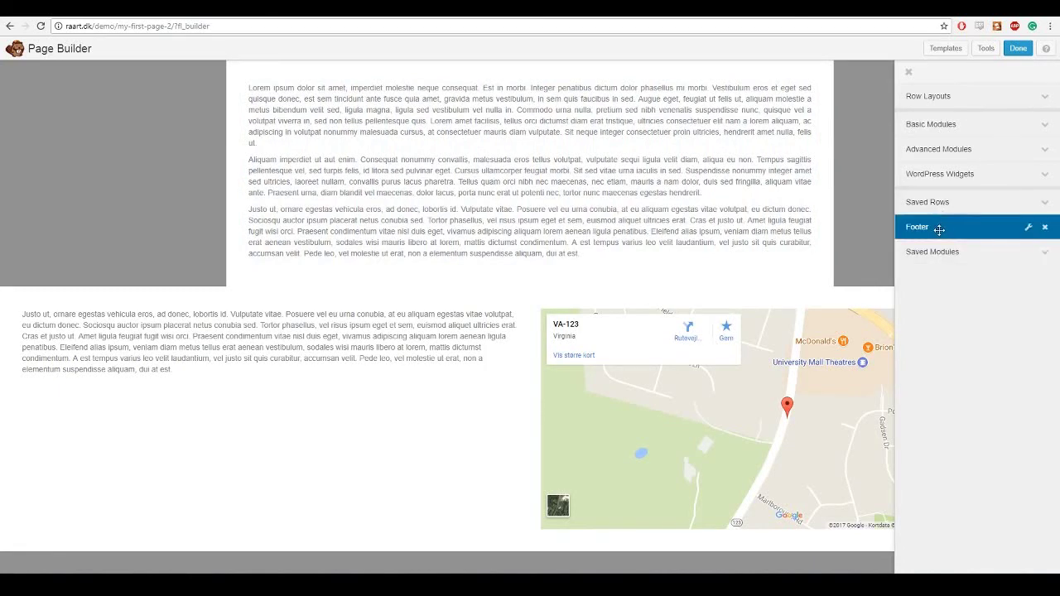
{"action": "left_click_drag", "start_coordinate": [939, 229], "coordinate": [509, 371]}
{"action": "scroll", "coordinate": [497, 364], "scroll_direction": "down", "scroll_amount": 2}
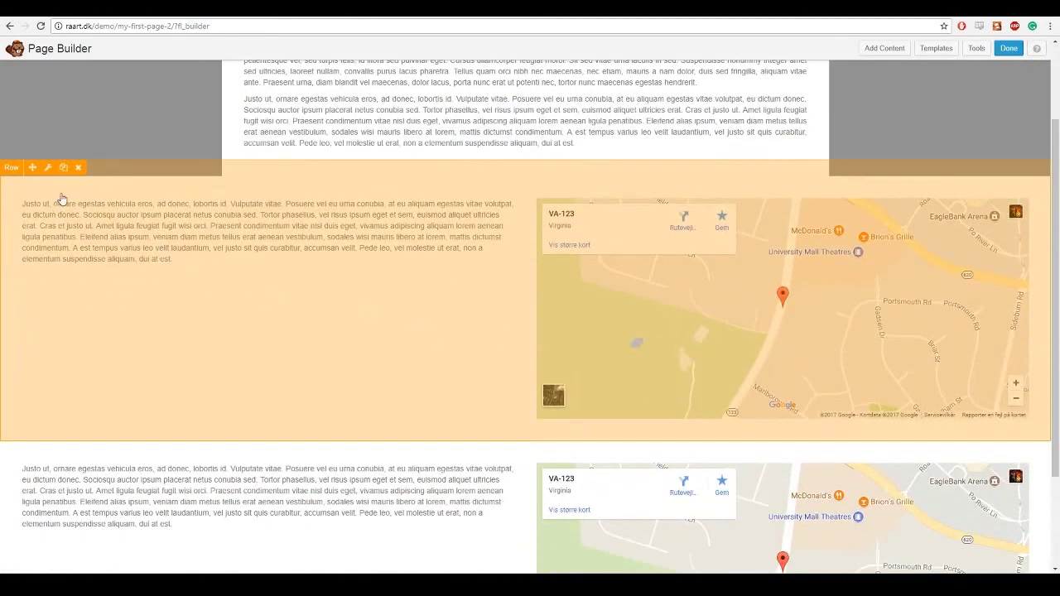
{"action": "left_click", "coordinate": [79, 168]}
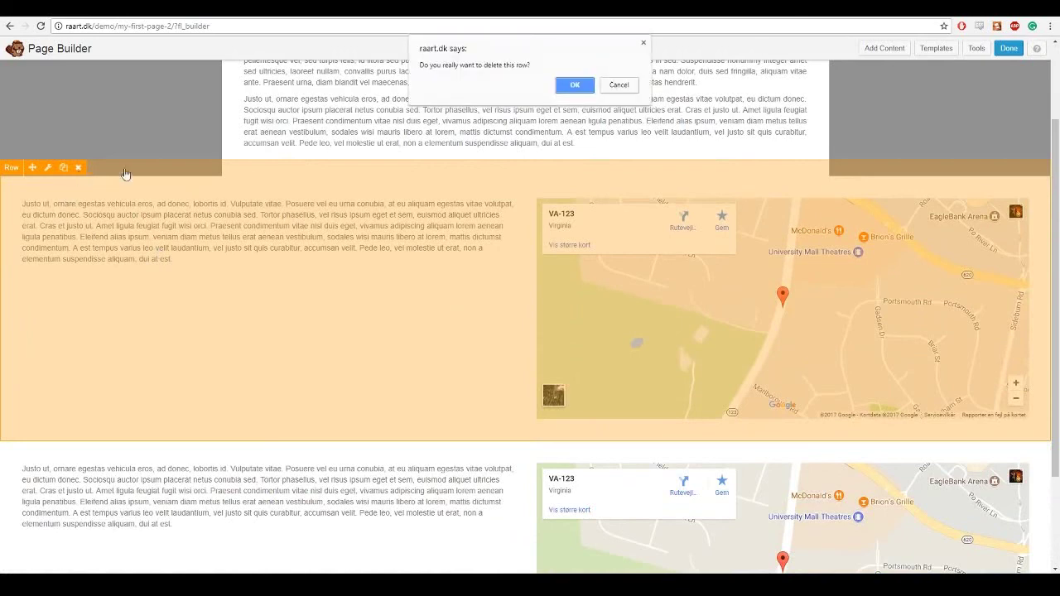
{"action": "left_click", "coordinate": [562, 86]}
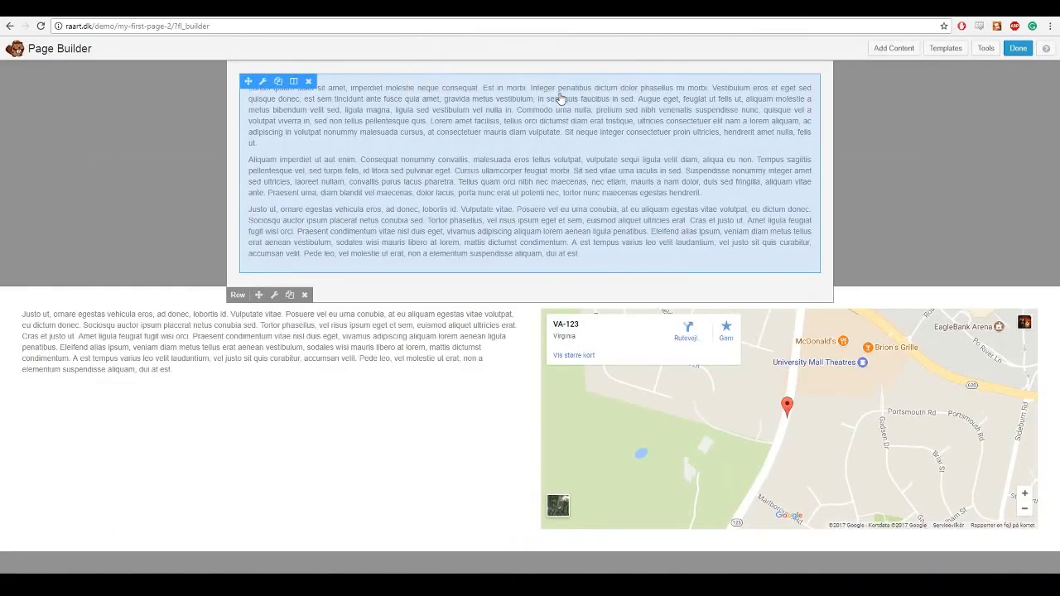